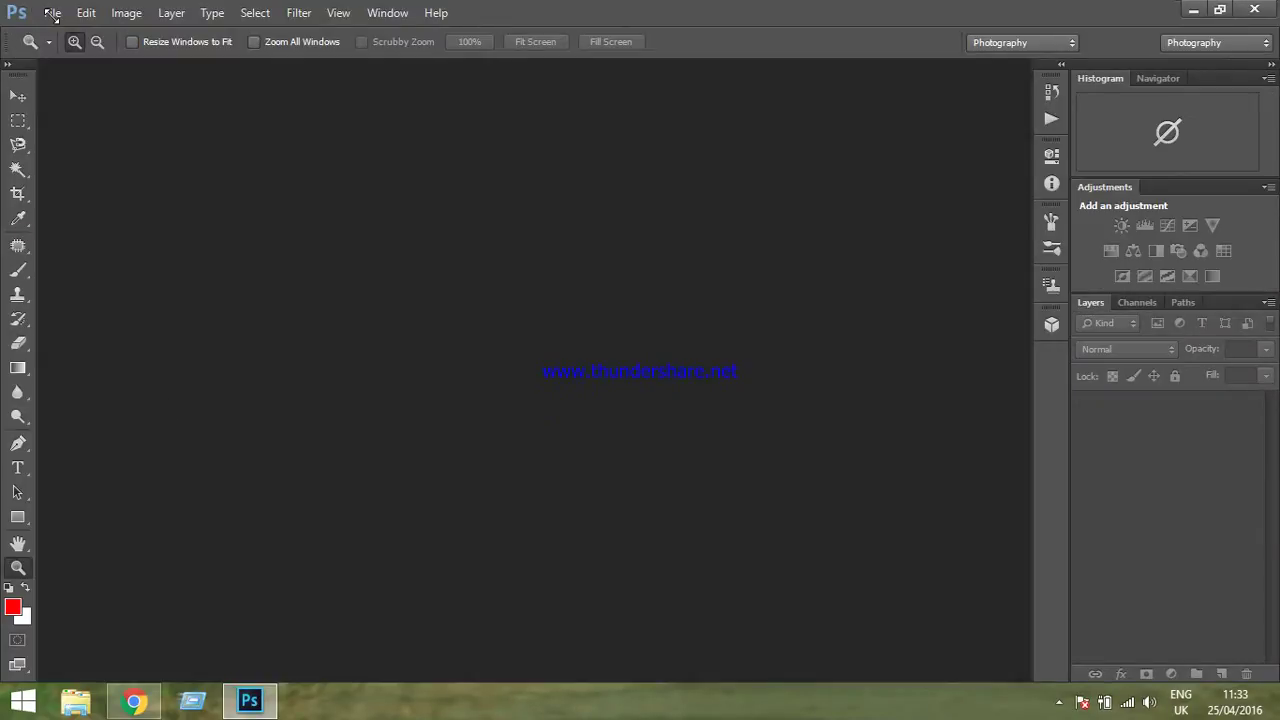
Open 3600_00_hr_original and evolution together from the Desktop's t-shirt folder.
{"action": "left_click", "coordinate": [1058, 704]}
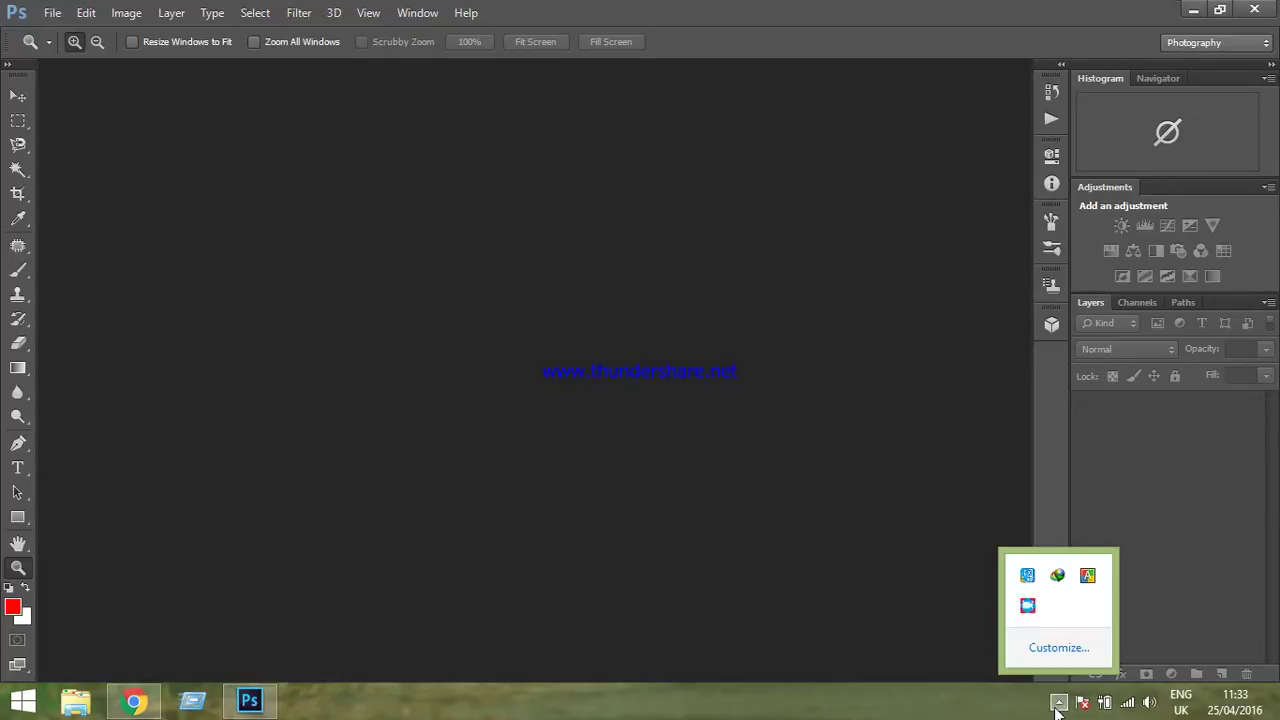
{"action": "left_click", "coordinate": [48, 12]}
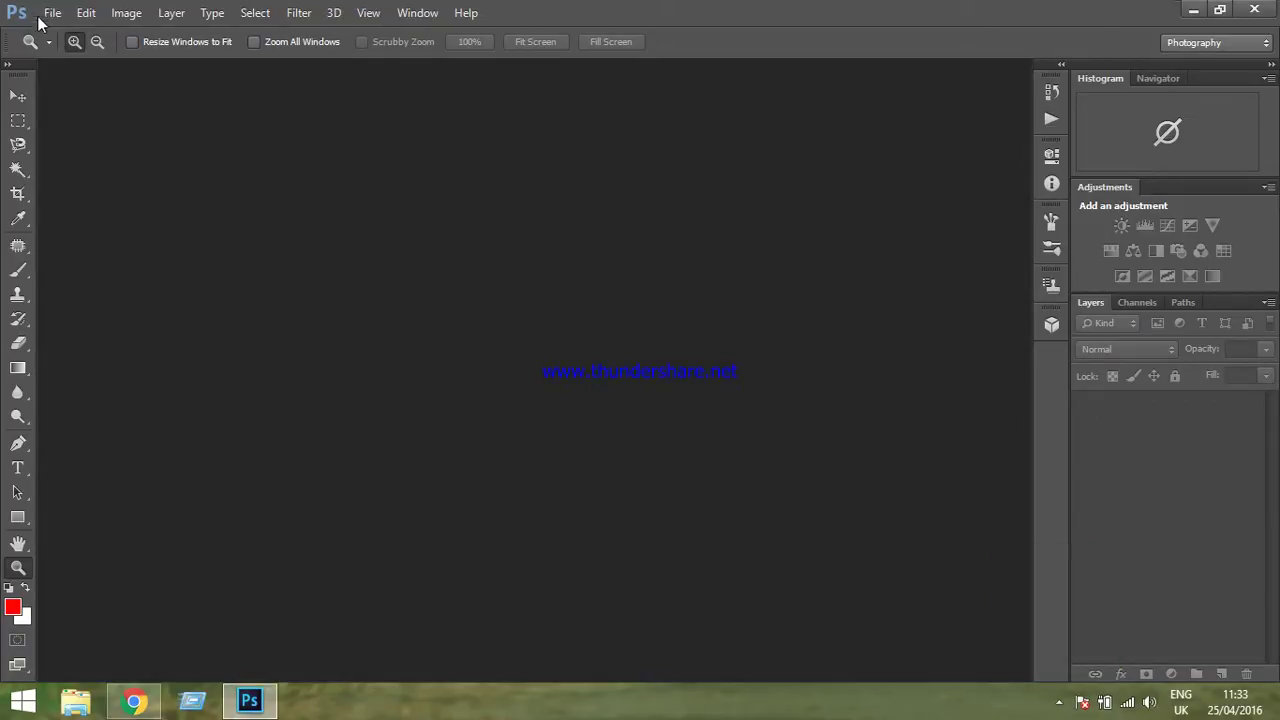
{"action": "left_click", "coordinate": [53, 16]}
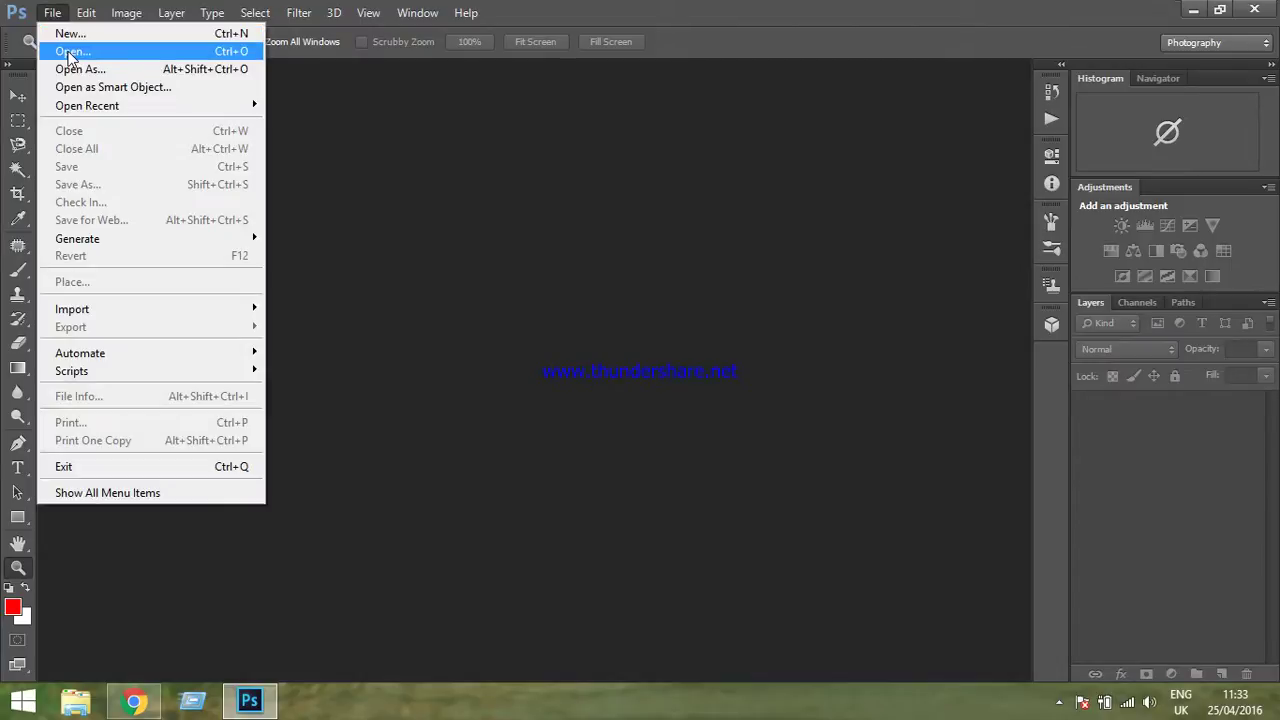
{"action": "left_click", "coordinate": [70, 51]}
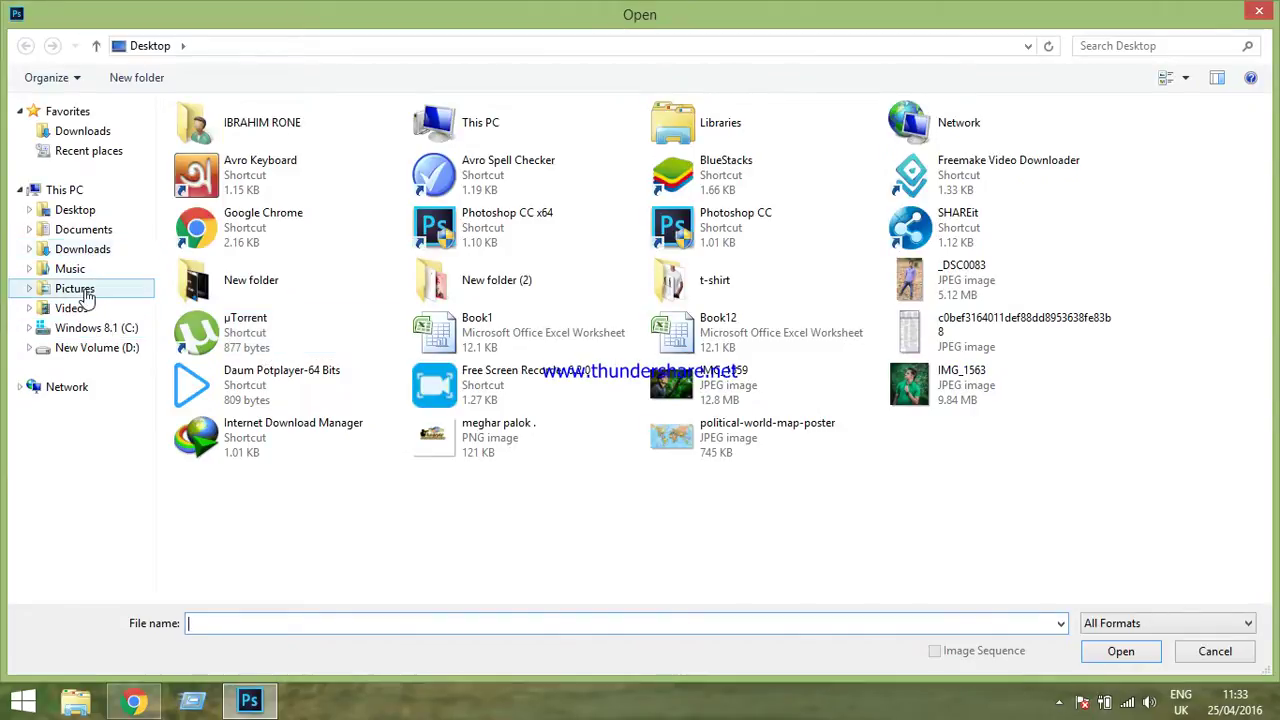
{"action": "left_click", "coordinate": [84, 214]}
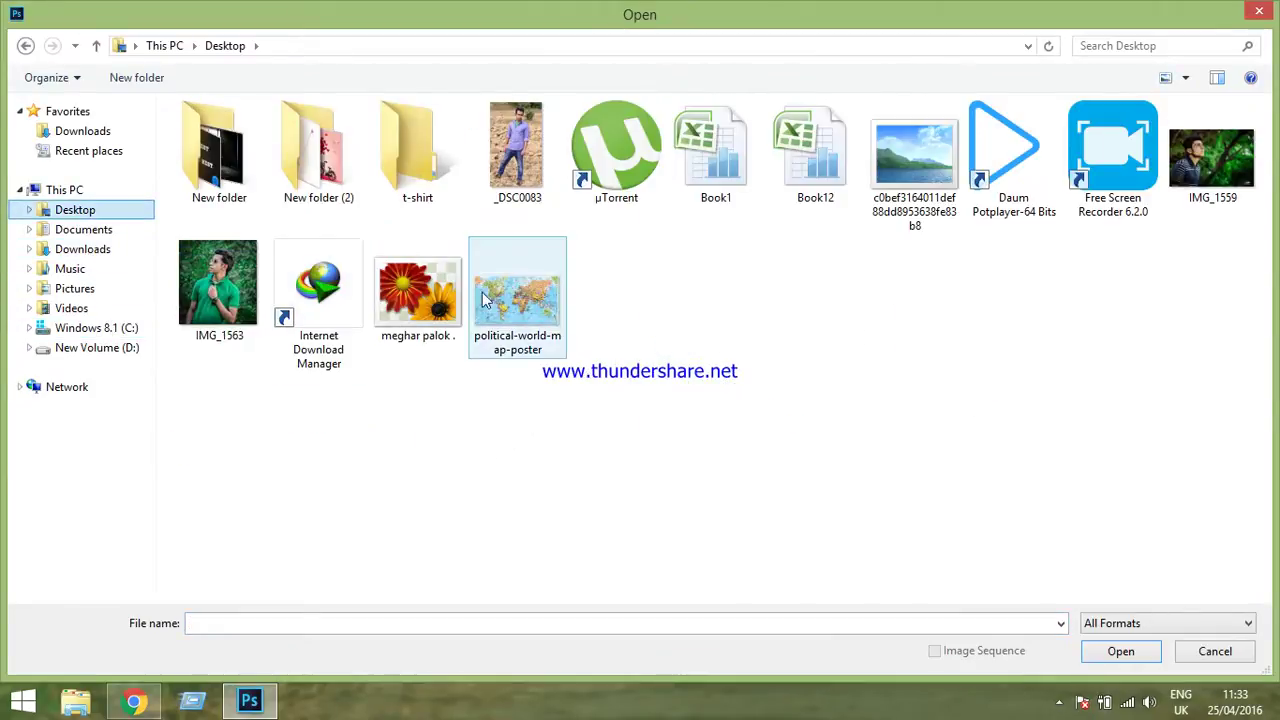
{"action": "double_click", "coordinate": [422, 195]}
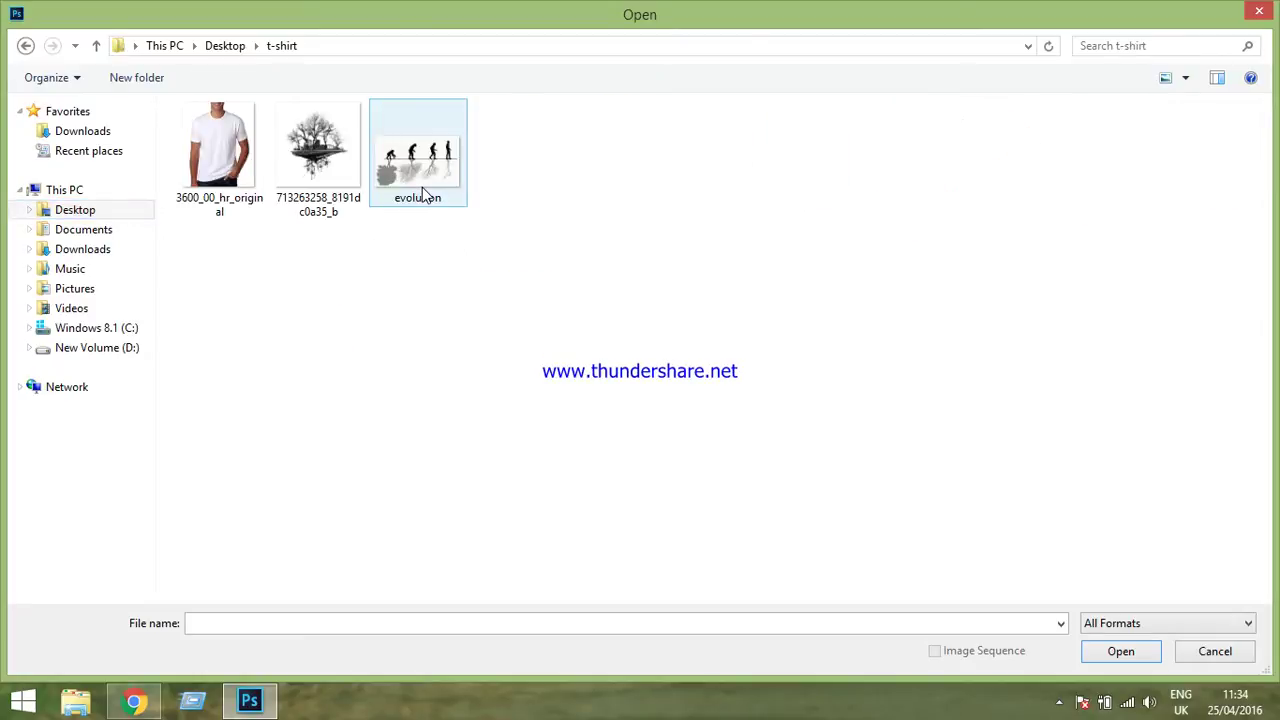
{"action": "left_click", "coordinate": [226, 195]}
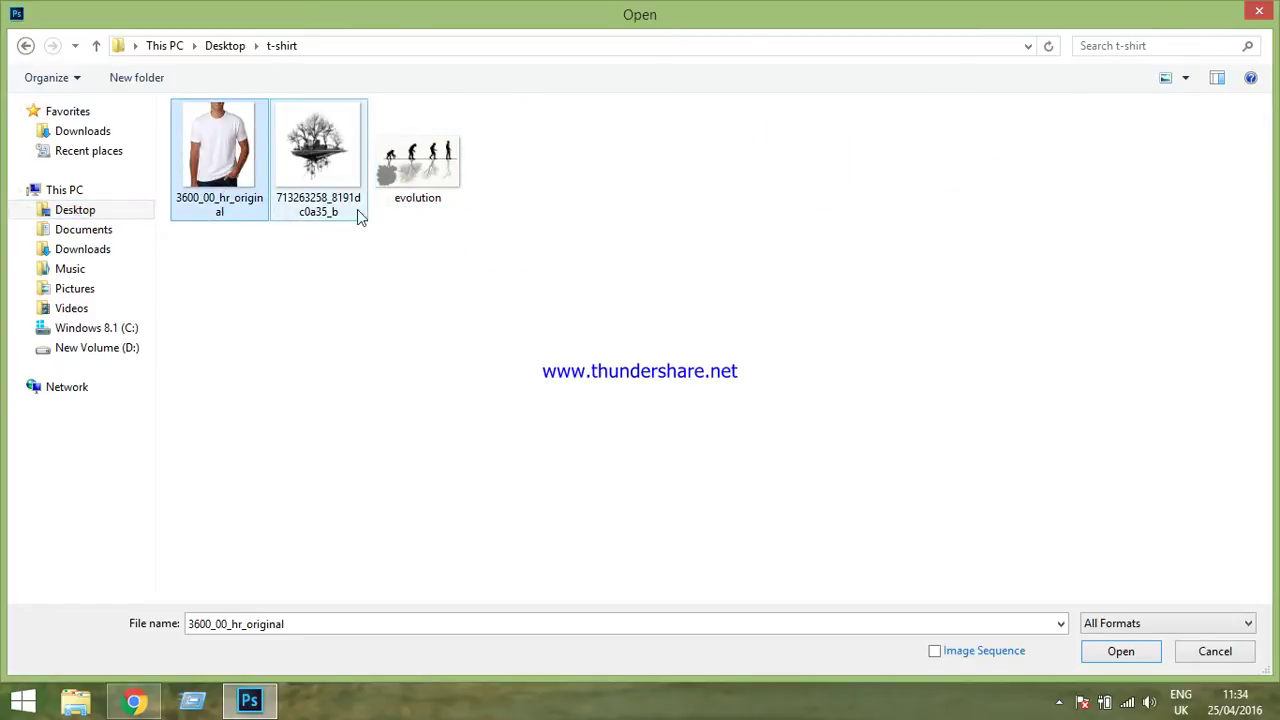
{"action": "left_click", "coordinate": [412, 200], "text": "ctrl"}
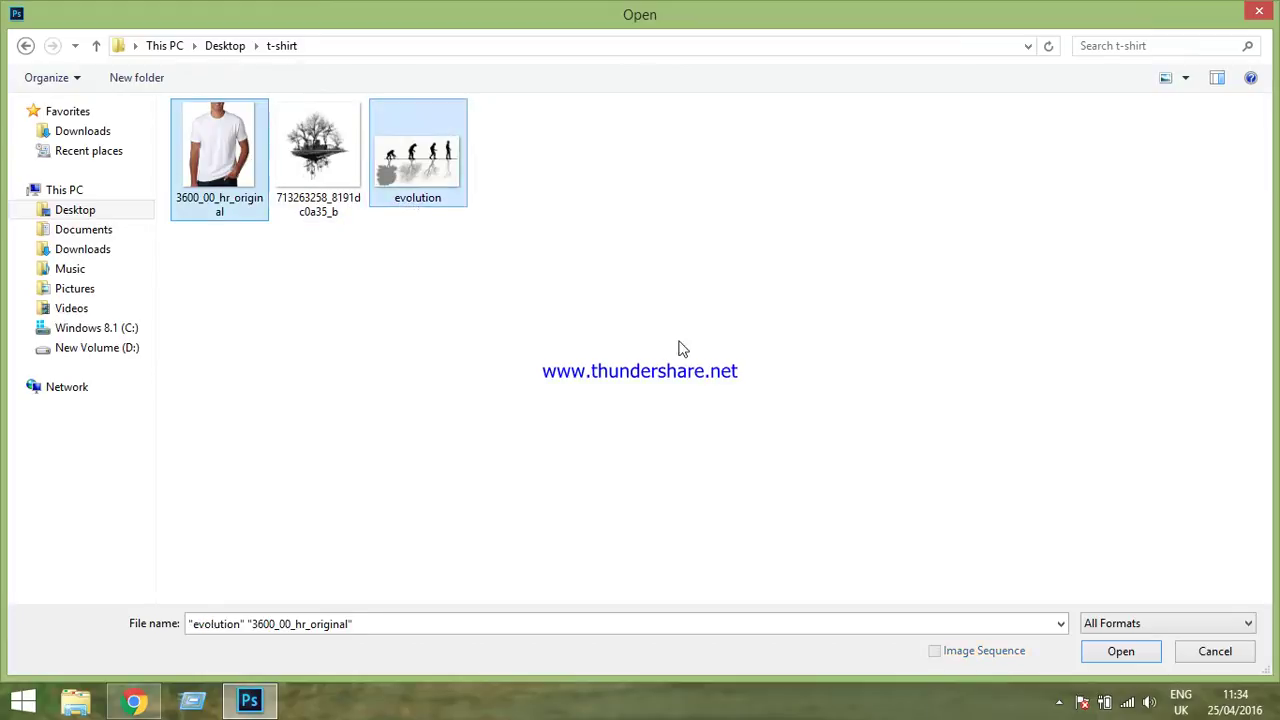
{"action": "left_click", "coordinate": [1121, 651]}
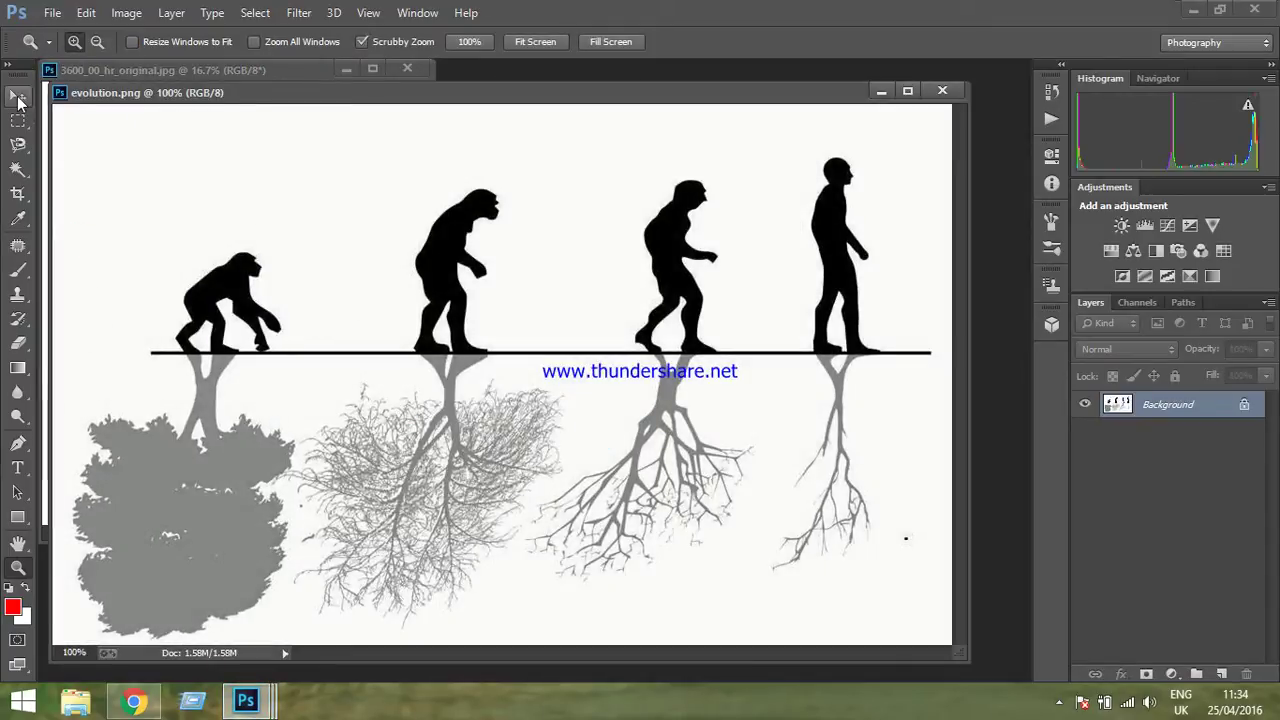
Dock the T-shirt photo window as a tab beside the evolution image.
{"action": "left_click", "coordinate": [18, 95]}
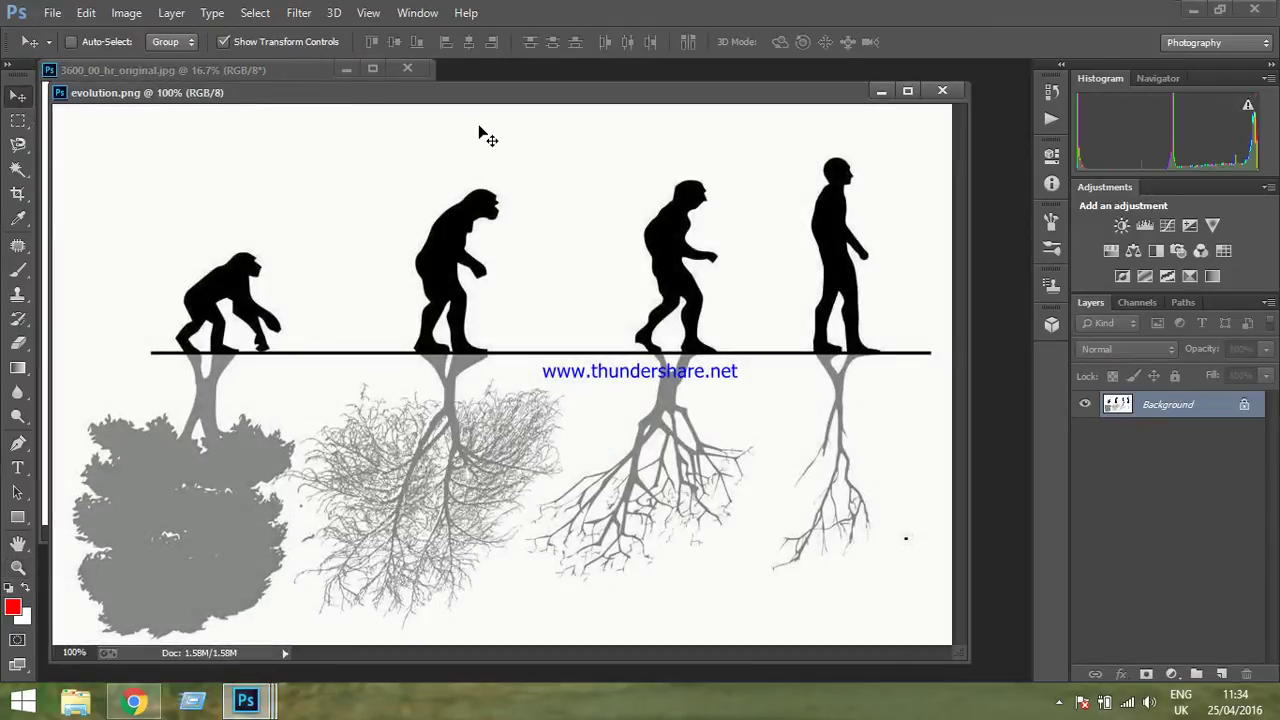
{"action": "left_click", "coordinate": [250, 69]}
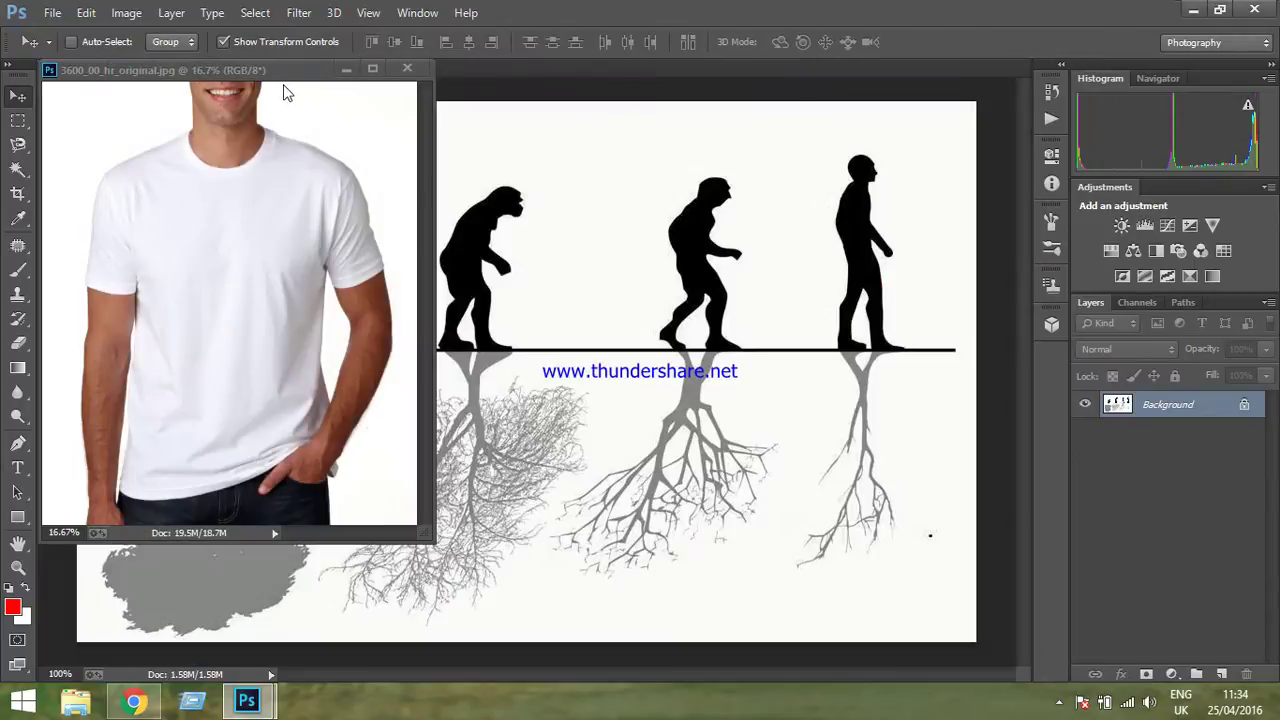
{"action": "left_click_drag", "start_coordinate": [285, 80], "coordinate": [451, 62]}
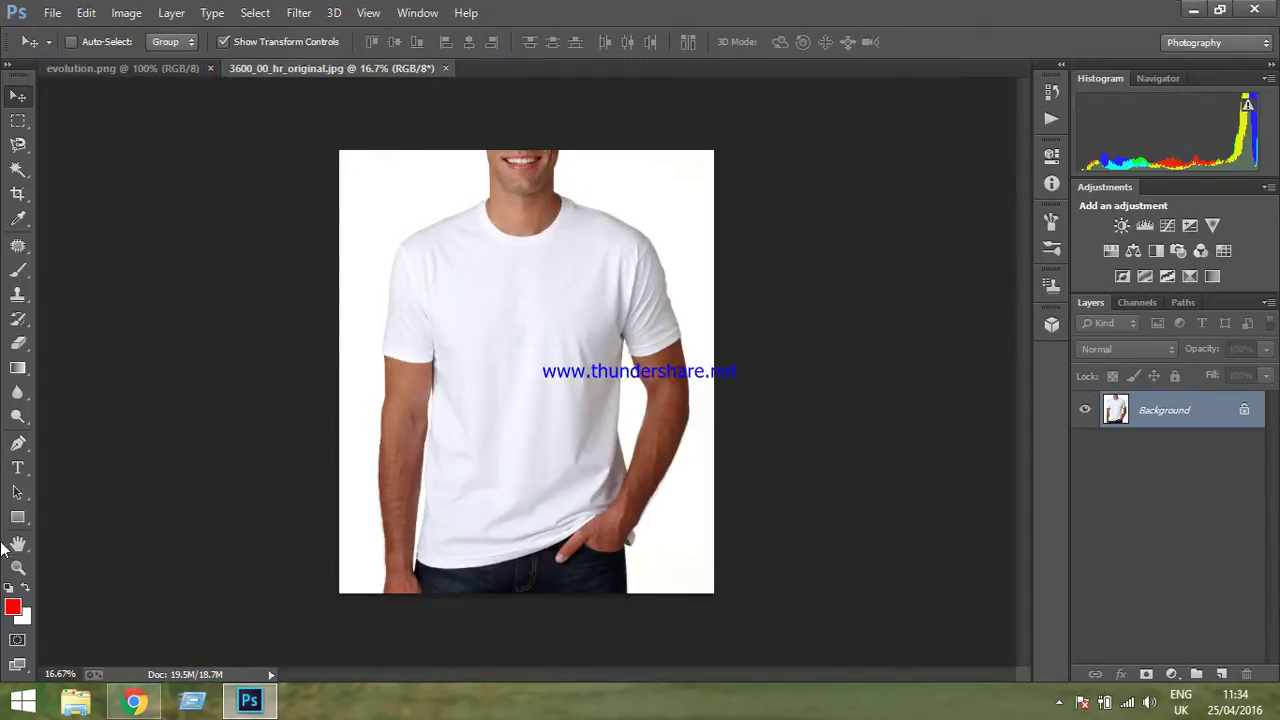
Fit both the T-shirt photo and the evolution image to the screen.
{"action": "left_click", "coordinate": [18, 567]}
{"action": "right_click", "coordinate": [505, 325]}
{"action": "left_click", "coordinate": [519, 329]}
{"action": "left_click", "coordinate": [182, 68]}
{"action": "right_click", "coordinate": [452, 243]}
{"action": "left_click", "coordinate": [500, 258]}
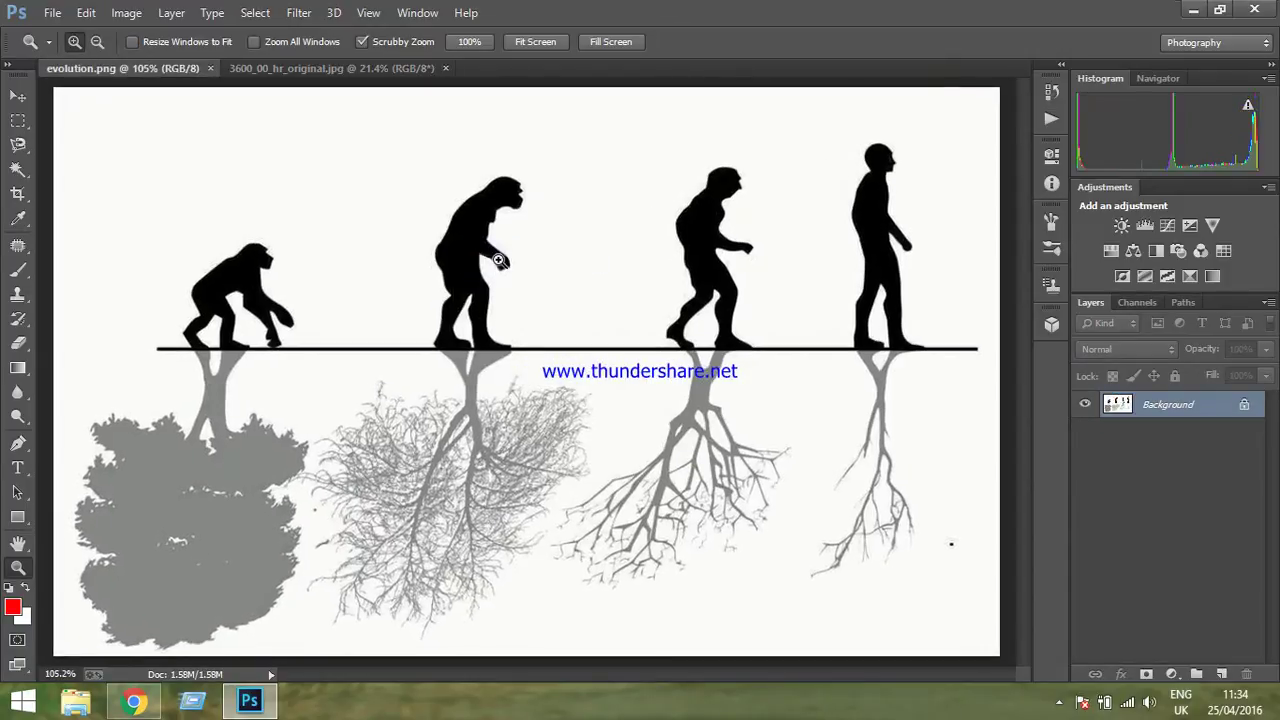
Select from the ground line to the bottom edge with the Rectangular Marquee, then bring up Levels.
{"action": "left_click", "coordinate": [18, 120]}
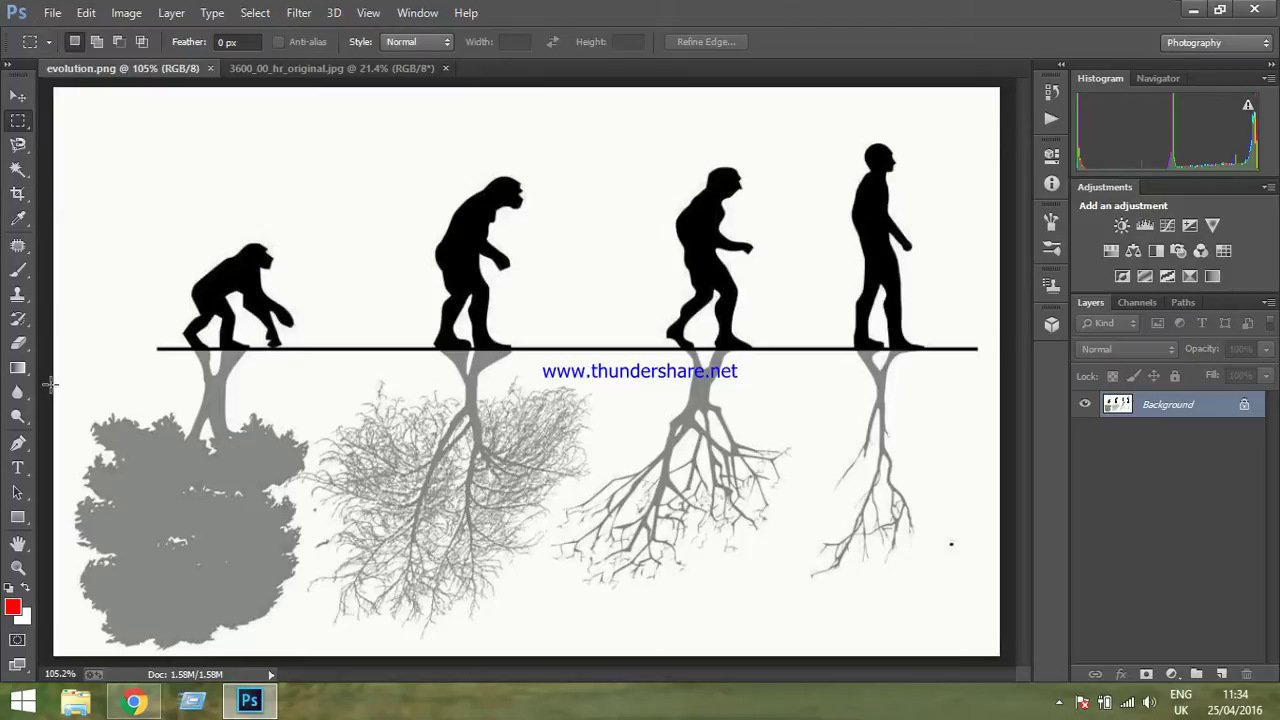
{"action": "left_click_drag", "start_coordinate": [48, 346], "coordinate": [1023, 648]}
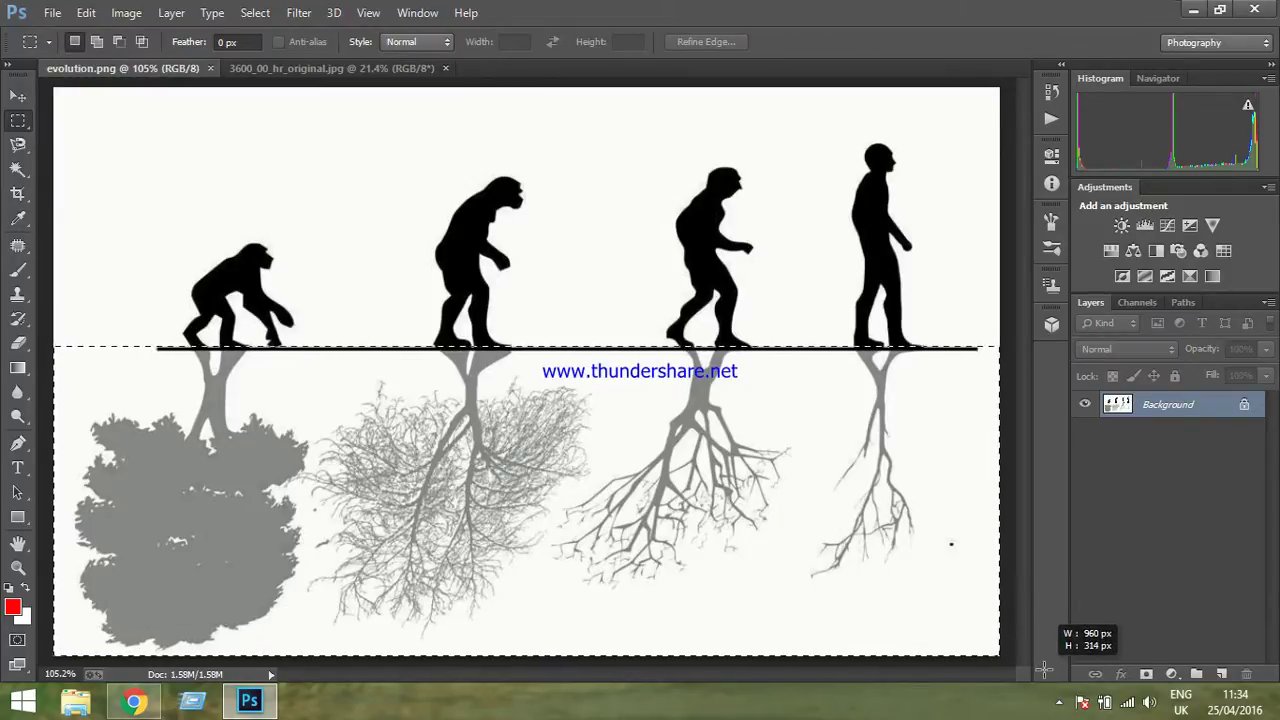
{"action": "left_click_drag", "start_coordinate": [1023, 648], "coordinate": [1045, 670]}
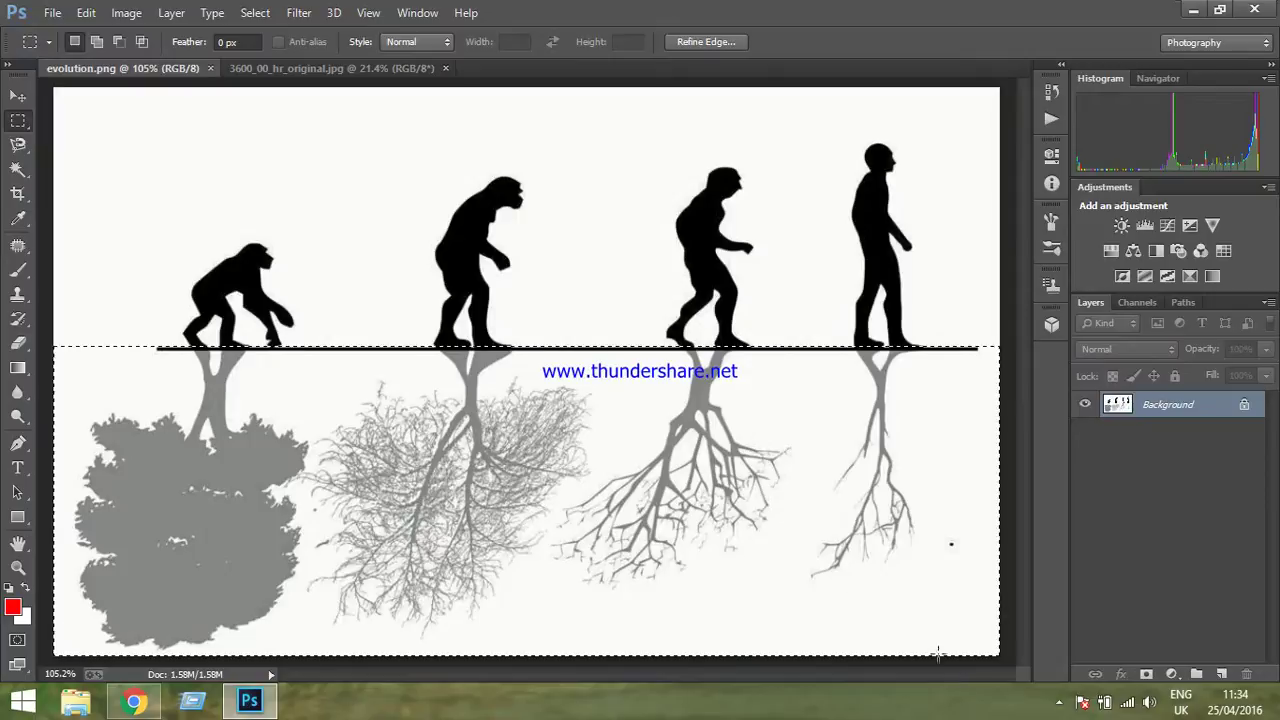
{"action": "left_click", "coordinate": [126, 12]}
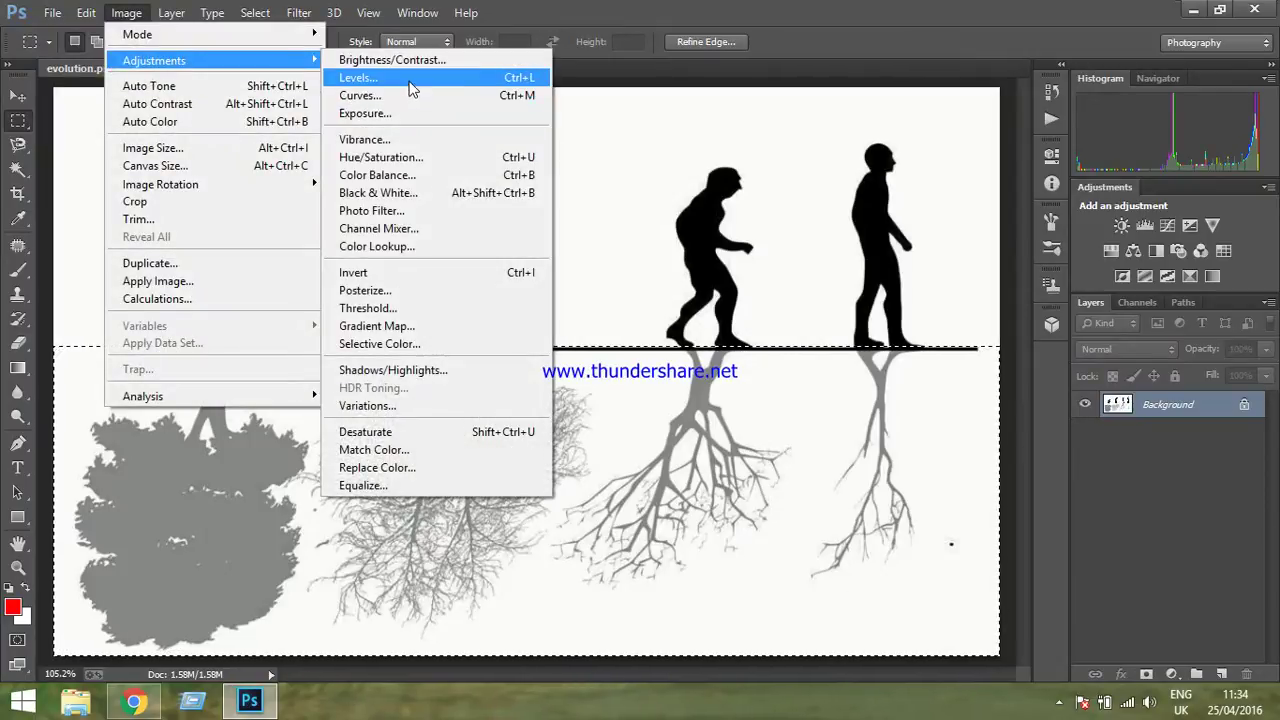
{"action": "left_click", "coordinate": [412, 88]}
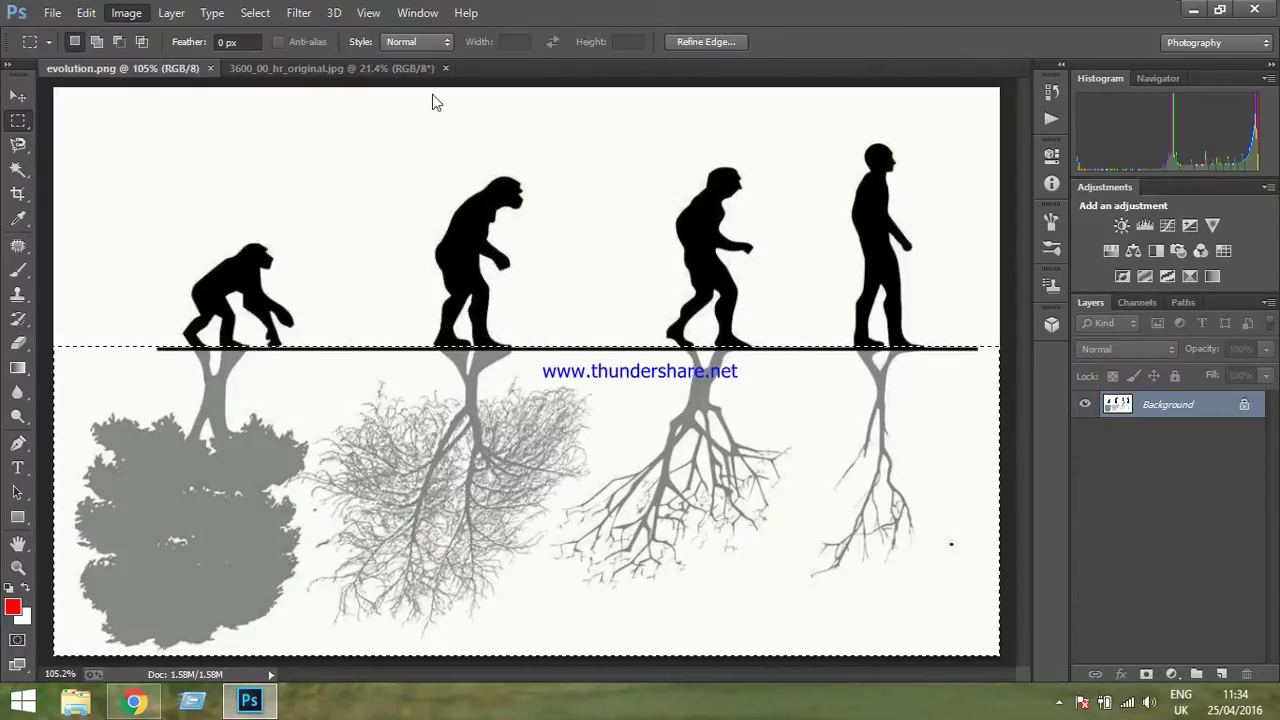
Apply Levels with black input 180 so the grey roots turn solid black.
{"action": "left_click_drag", "start_coordinate": [756, 356], "coordinate": [920, 372]}
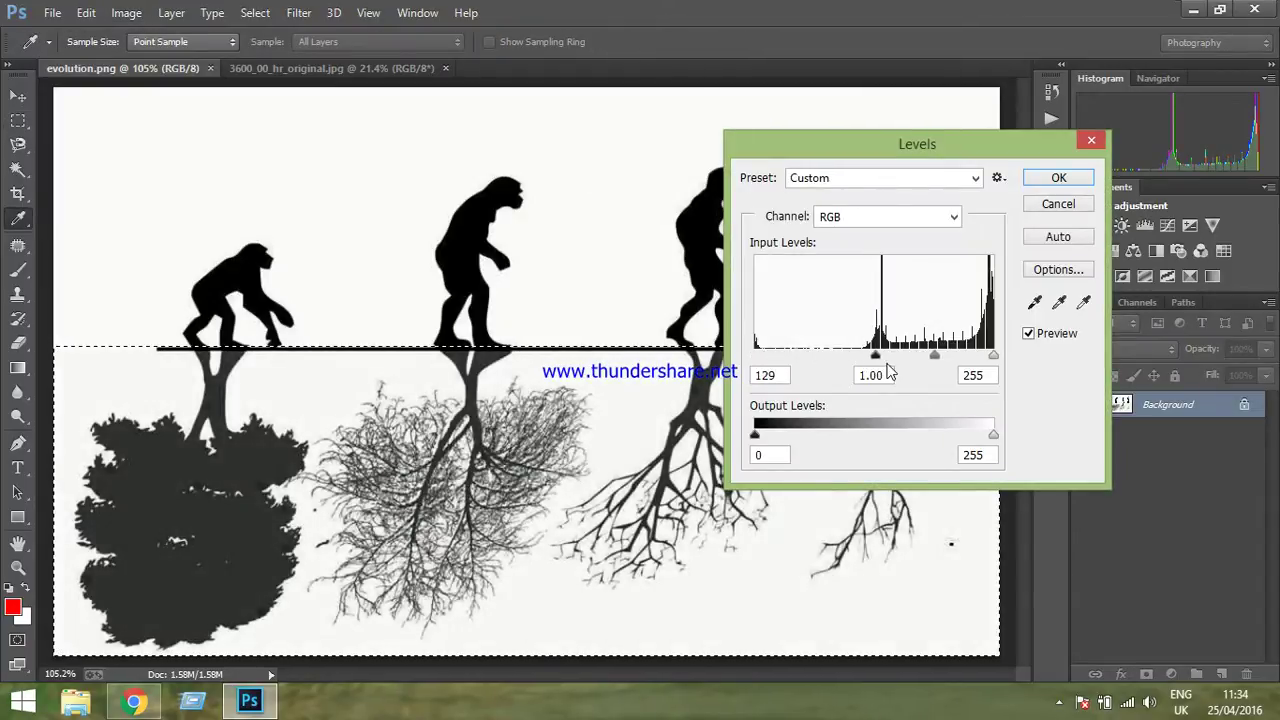
{"action": "left_click_drag", "start_coordinate": [920, 372], "coordinate": [929, 364]}
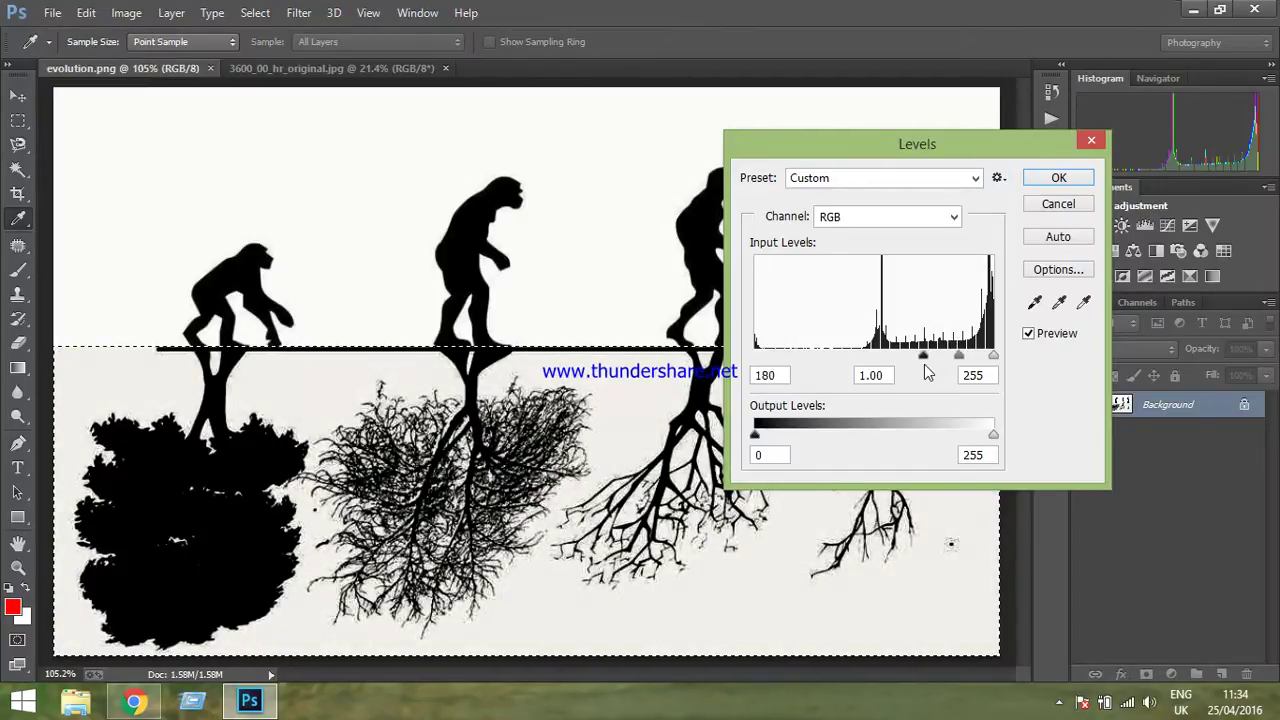
{"action": "left_click", "coordinate": [1072, 184]}
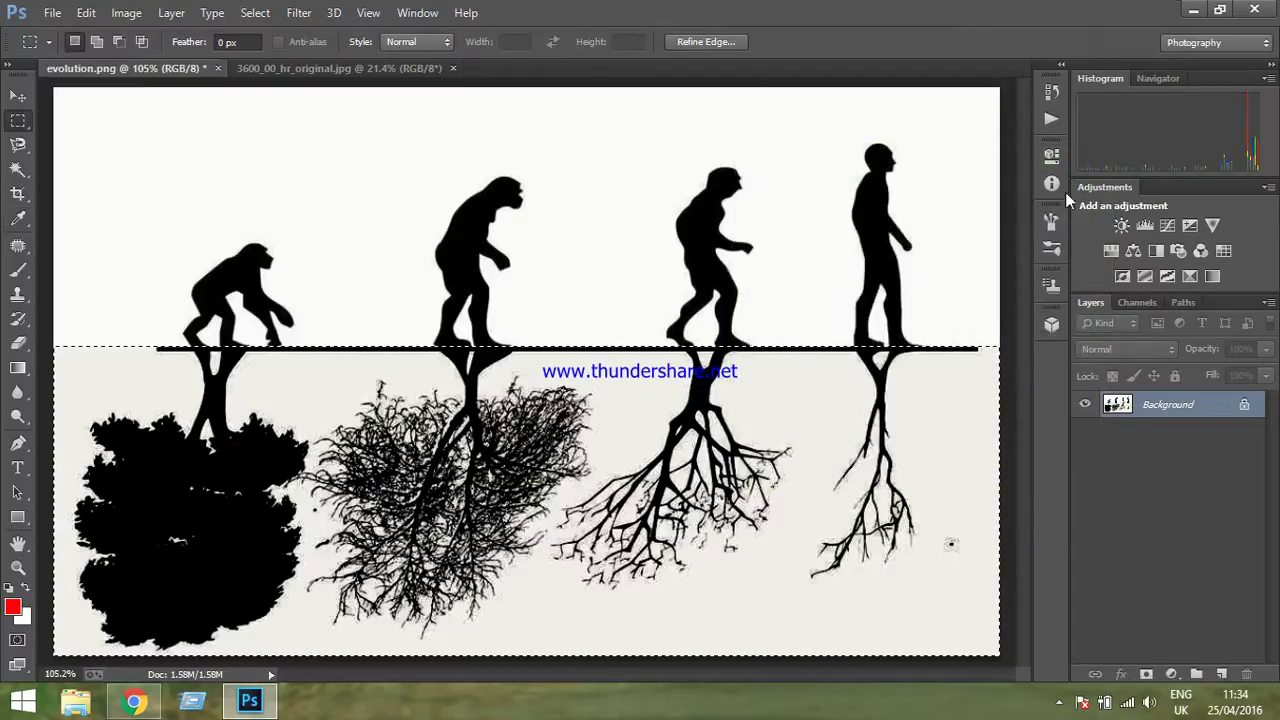
{"action": "left_click", "coordinate": [18, 169]}
Clear the selection and duplicate the Background layer as Background copy.
{"action": "left_click", "coordinate": [1015, 285]}
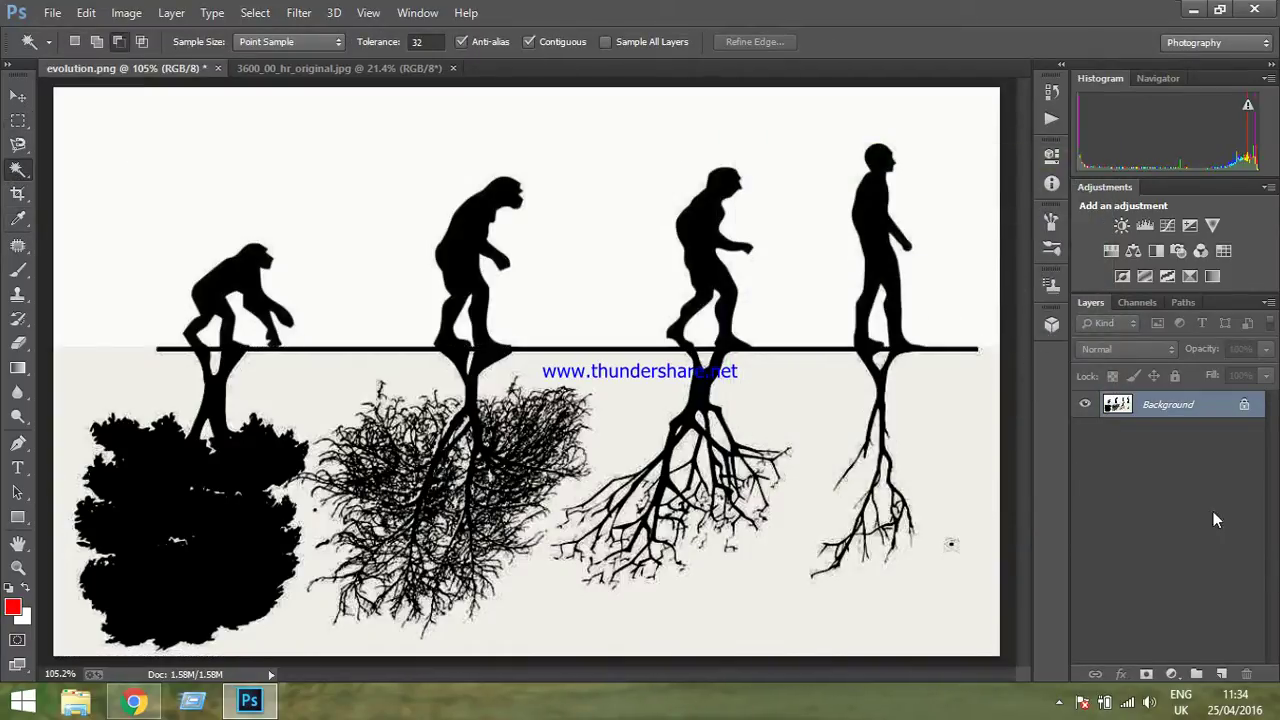
{"action": "right_click", "coordinate": [1175, 414]}
{"action": "left_click", "coordinate": [1120, 449]}
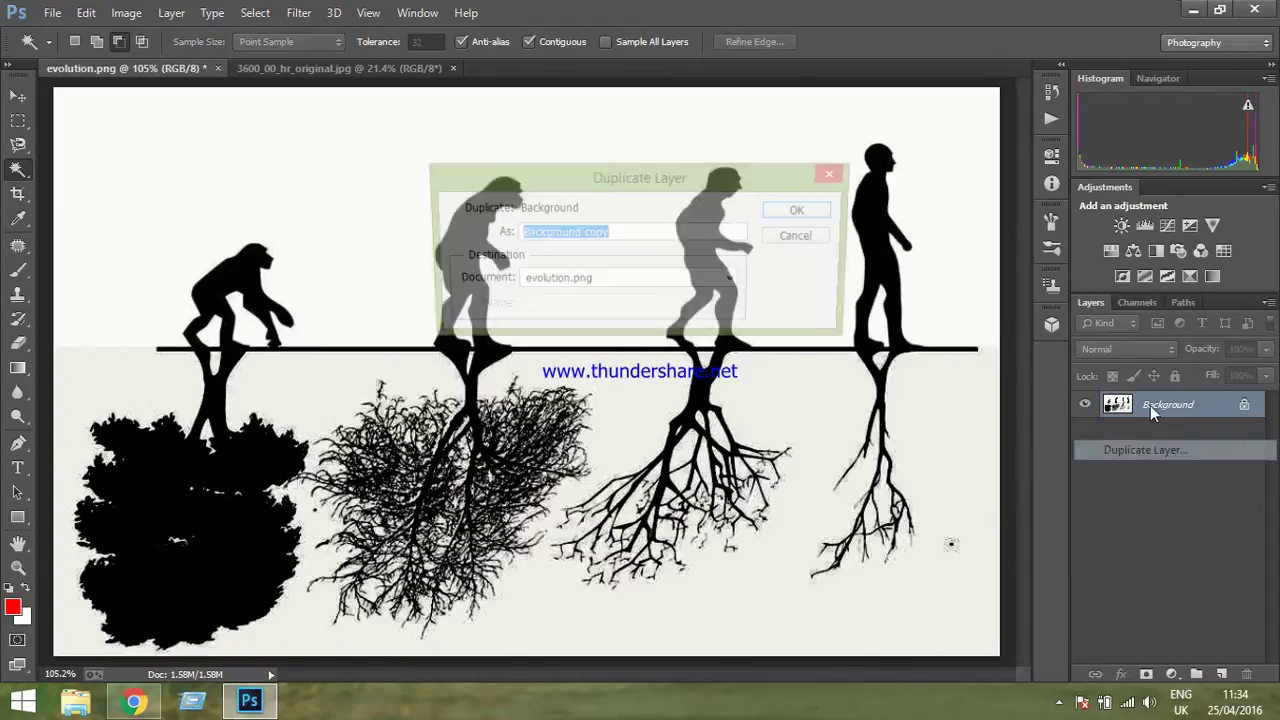
{"action": "left_click", "coordinate": [803, 210]}
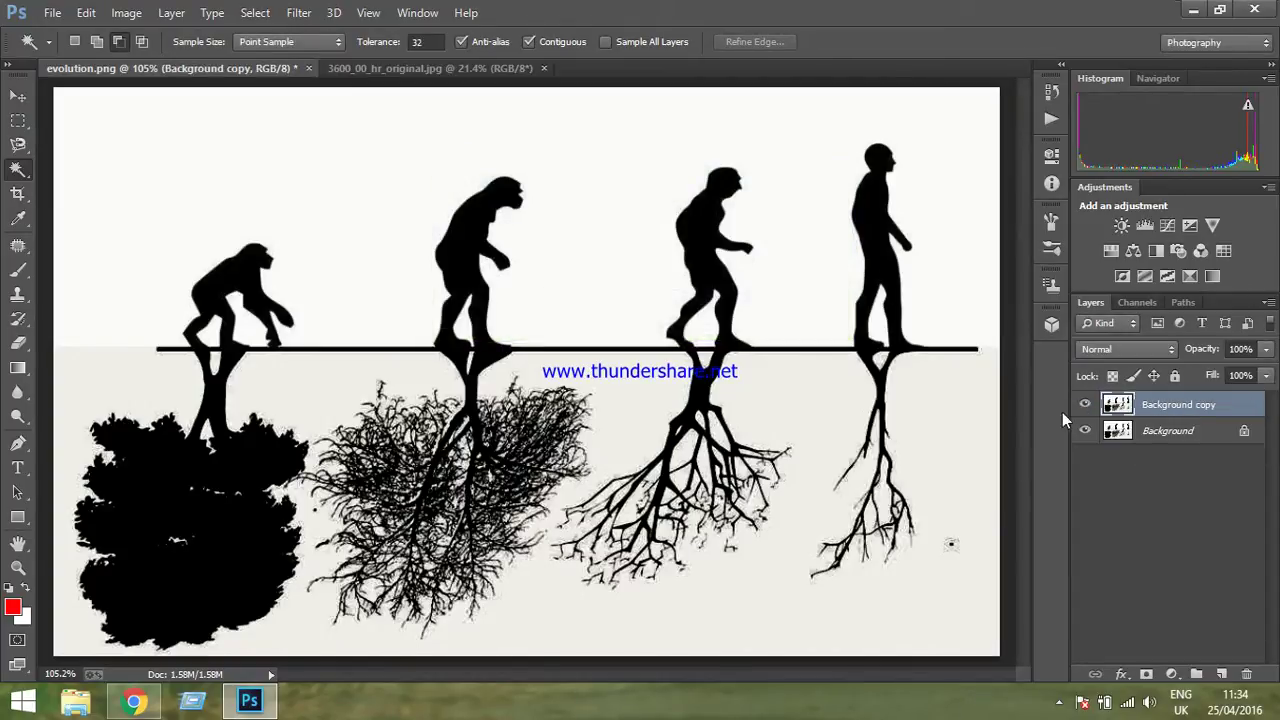
{"action": "left_click", "coordinate": [254, 13]}
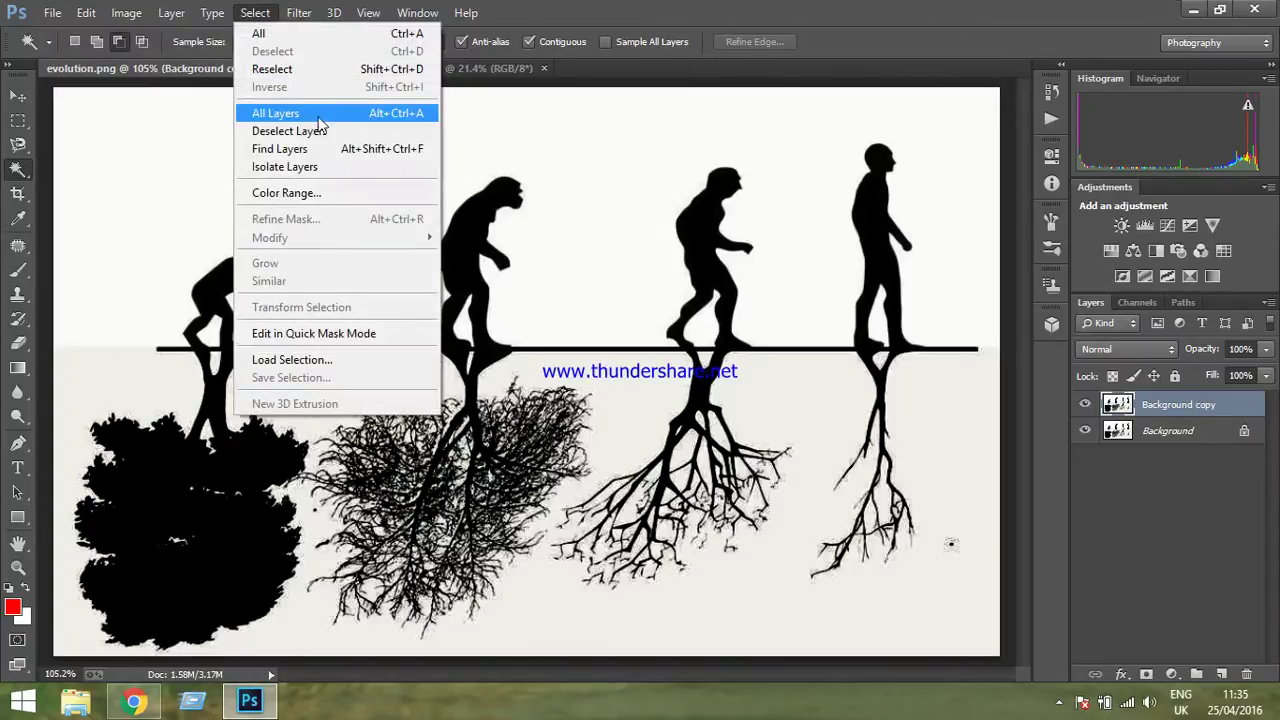
Select the black silhouettes with Color Range, sampling black and adjusting Fuzziness.
{"action": "left_click", "coordinate": [369, 195]}
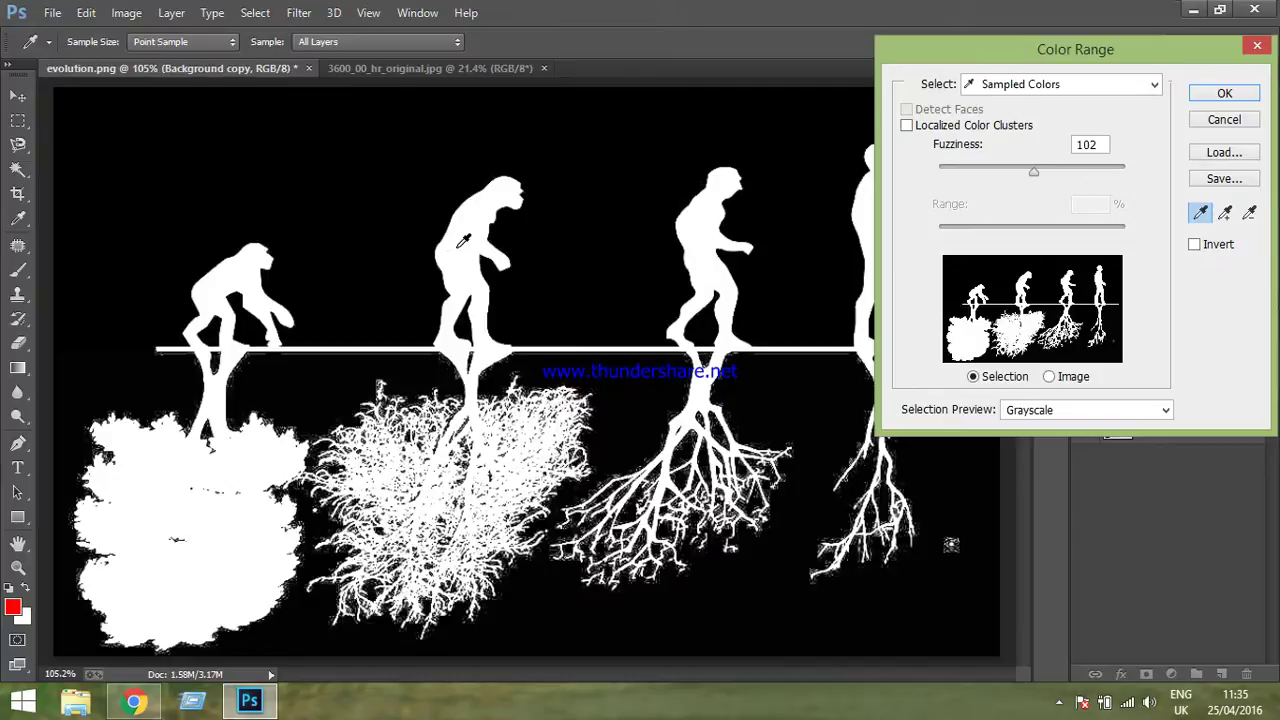
{"action": "left_click", "coordinate": [462, 240]}
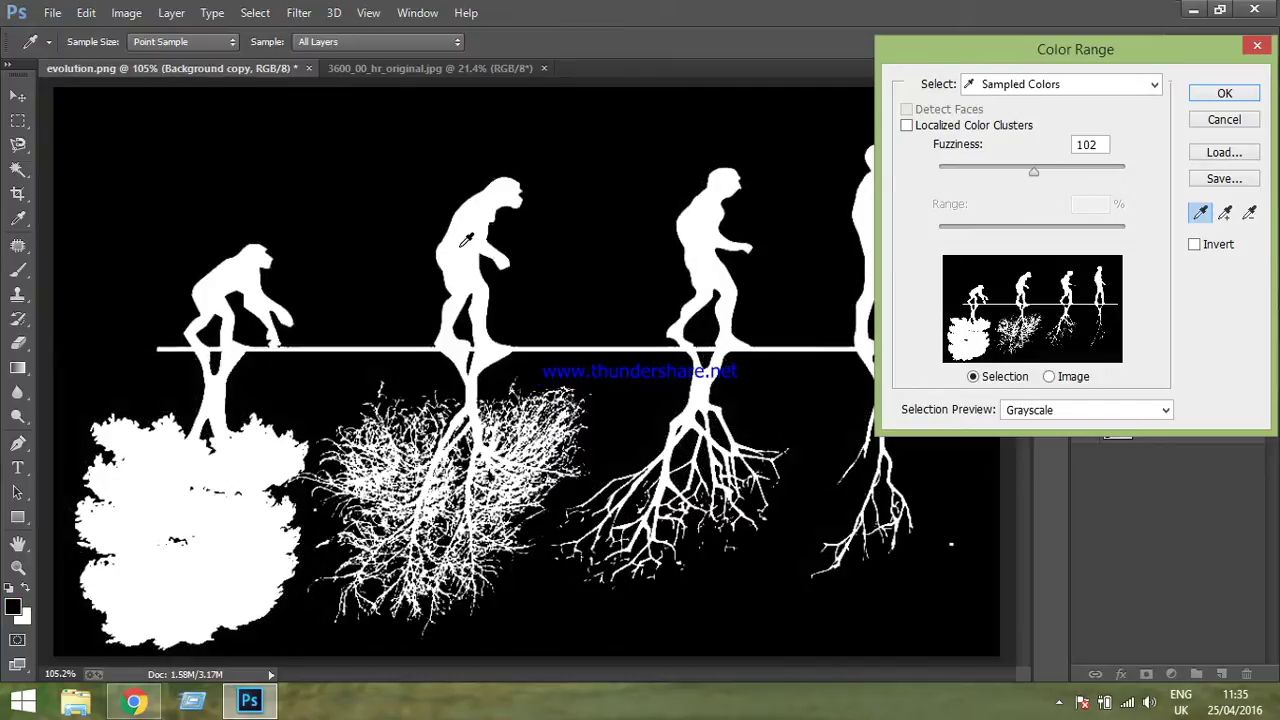
{"action": "mouse_move", "coordinate": [1031, 177]}
{"action": "left_mouse_down"}
{"action": "mouse_move", "coordinate": [1013, 175]}
{"action": "mouse_move", "coordinate": [1120, 190]}
{"action": "mouse_move", "coordinate": [1063, 192]}
{"action": "left_mouse_up"}
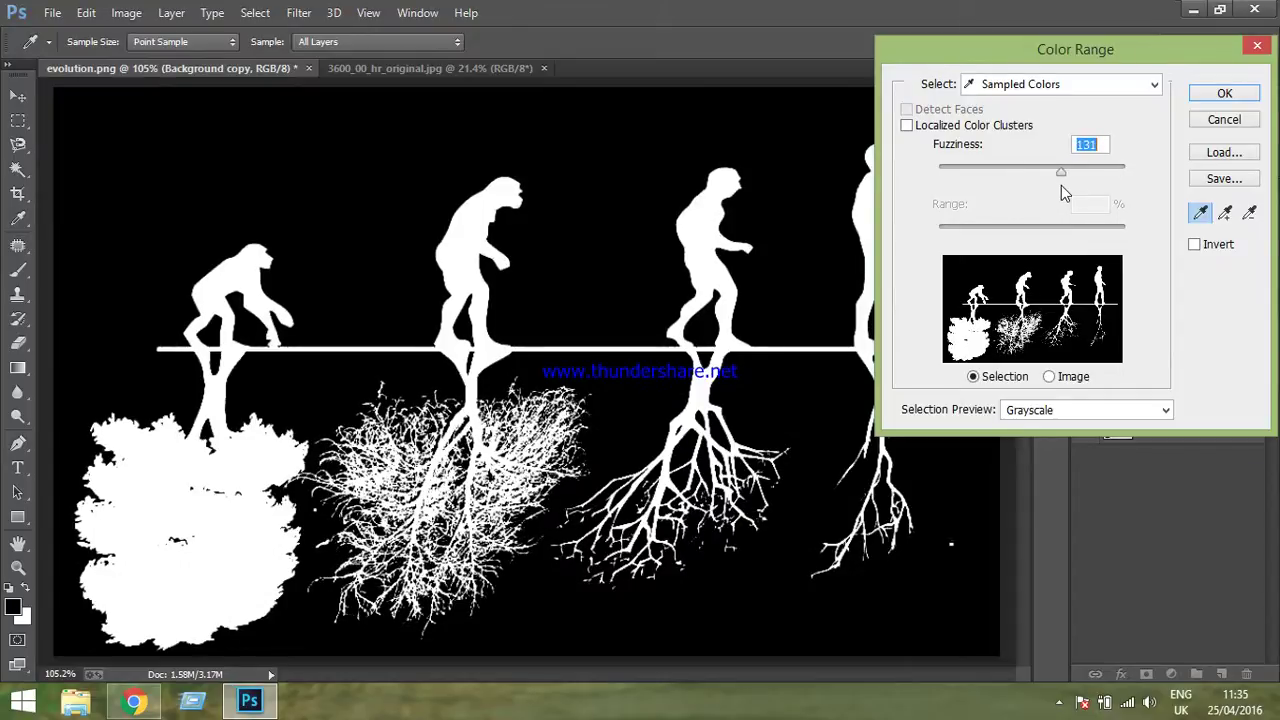
{"action": "left_click", "coordinate": [1222, 95]}
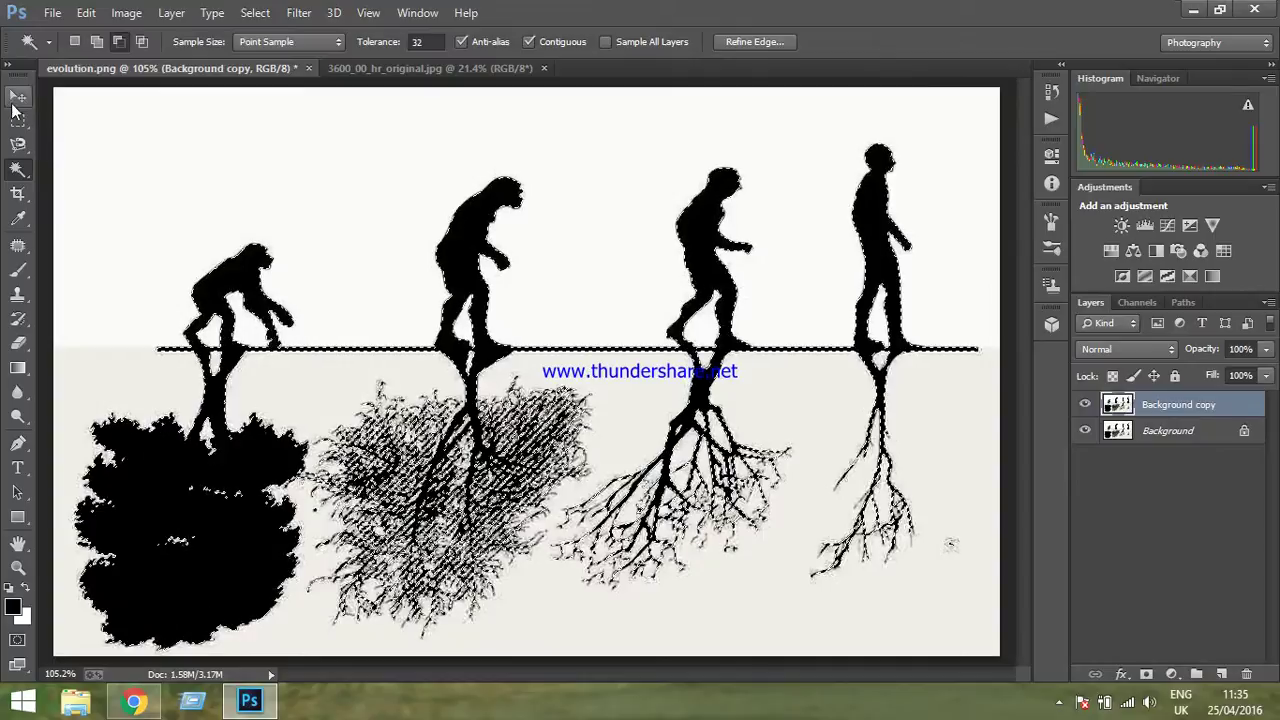
Move the selected silhouettes into the T-shirt photo as a new layer.
{"action": "left_click", "coordinate": [17, 97]}
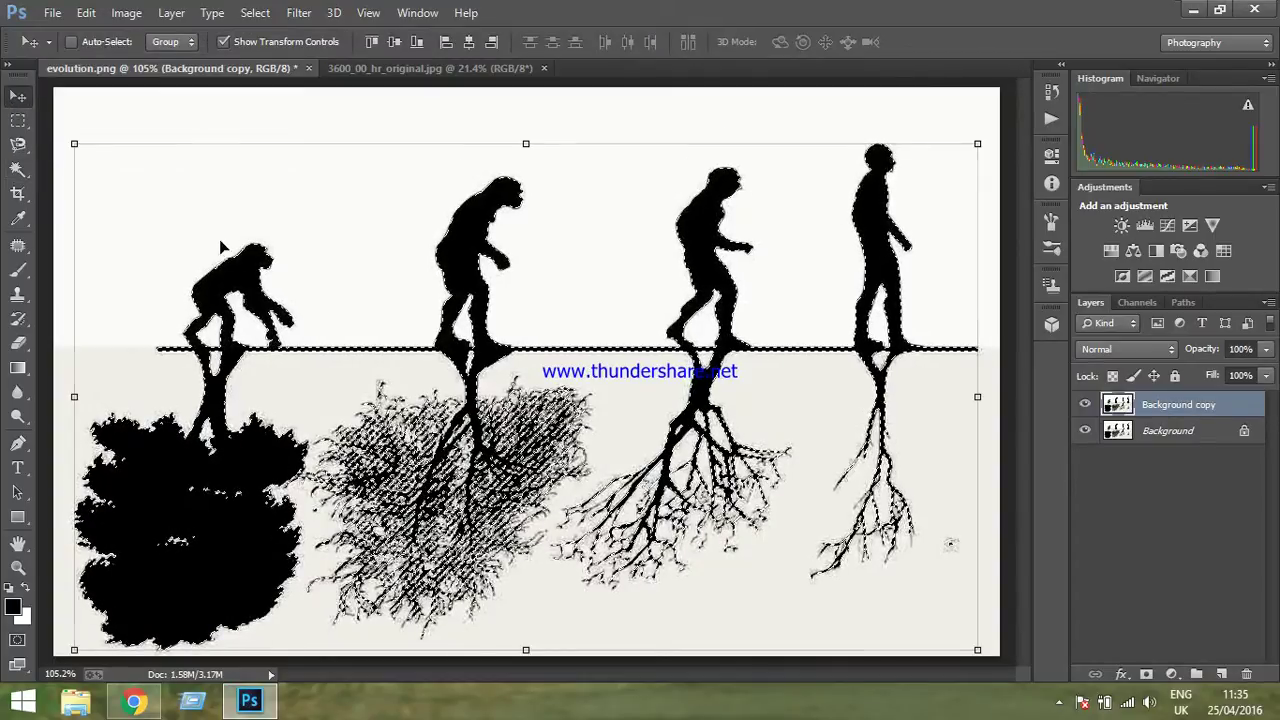
{"action": "left_click_drag", "start_coordinate": [224, 252], "coordinate": [350, 80]}
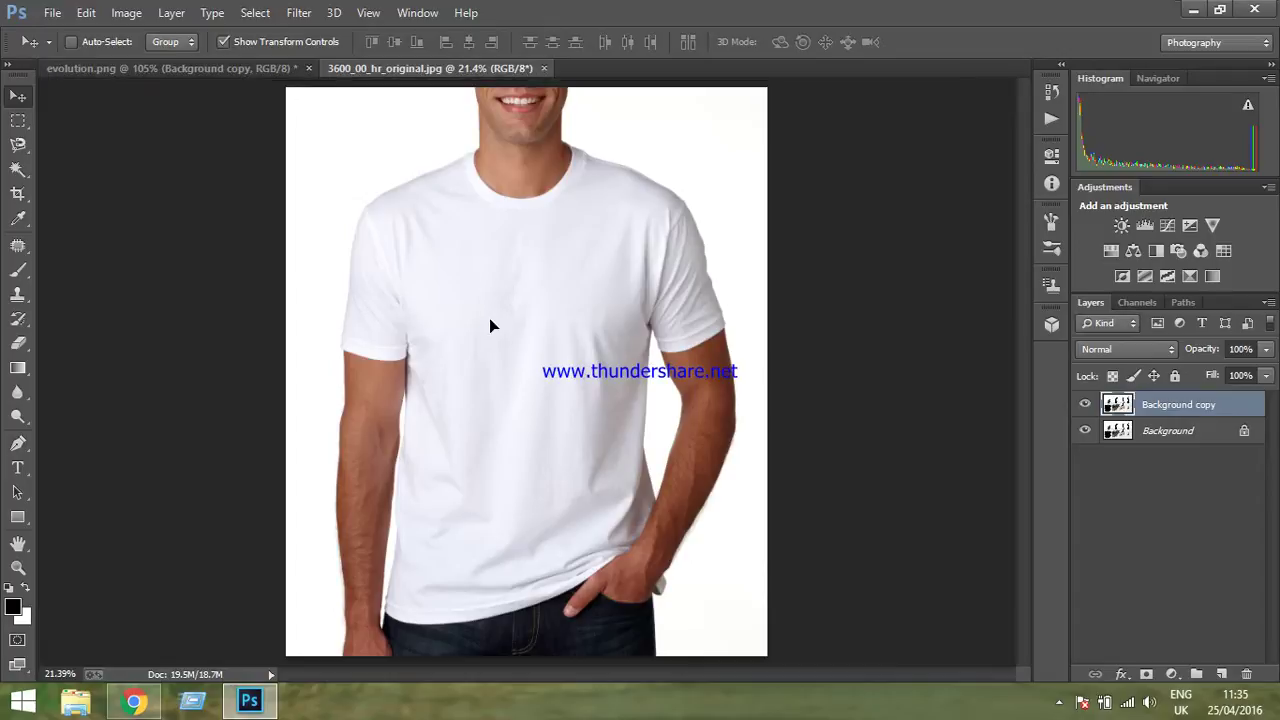
{"action": "mouse_move", "coordinate": [357, 79]}
{"action": "left_mouse_down"}
{"action": "mouse_move", "coordinate": [503, 335]}
{"action": "mouse_move", "coordinate": [471, 340]}
{"action": "left_mouse_up"}
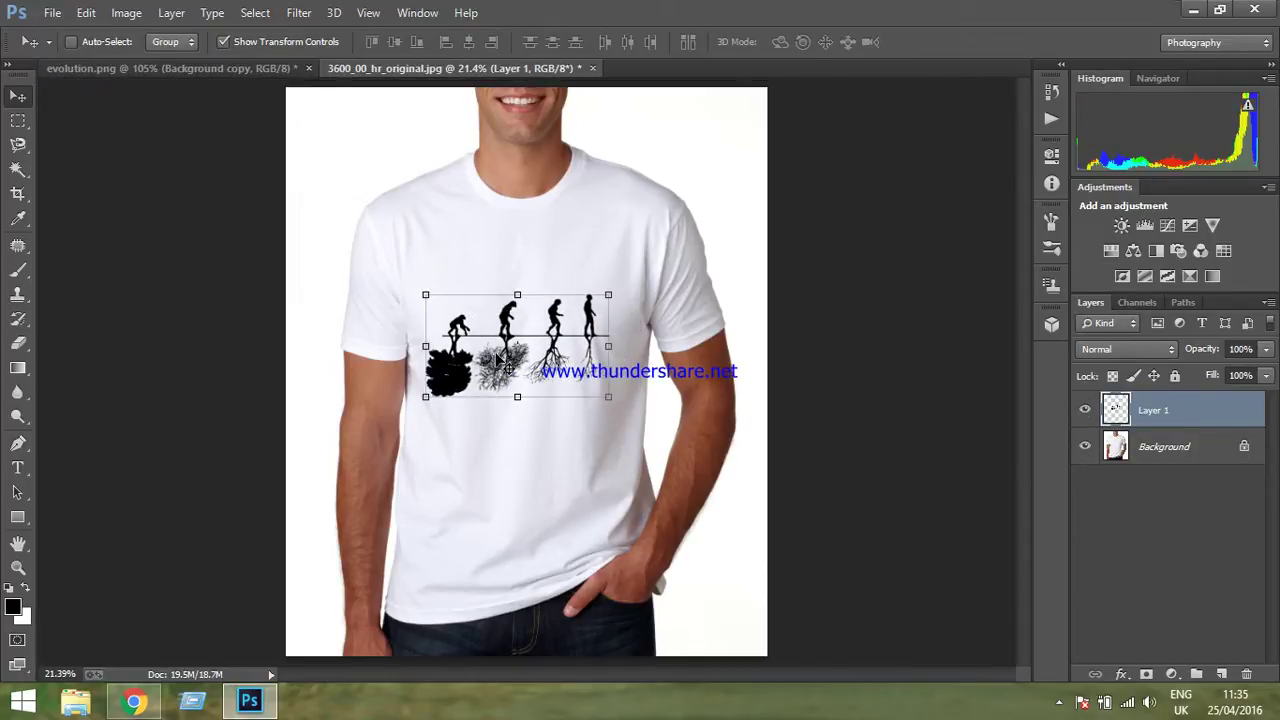
Rotate the silhouette artwork 180° with Free Transform and commit.
{"action": "key", "text": "ctrl+t"}
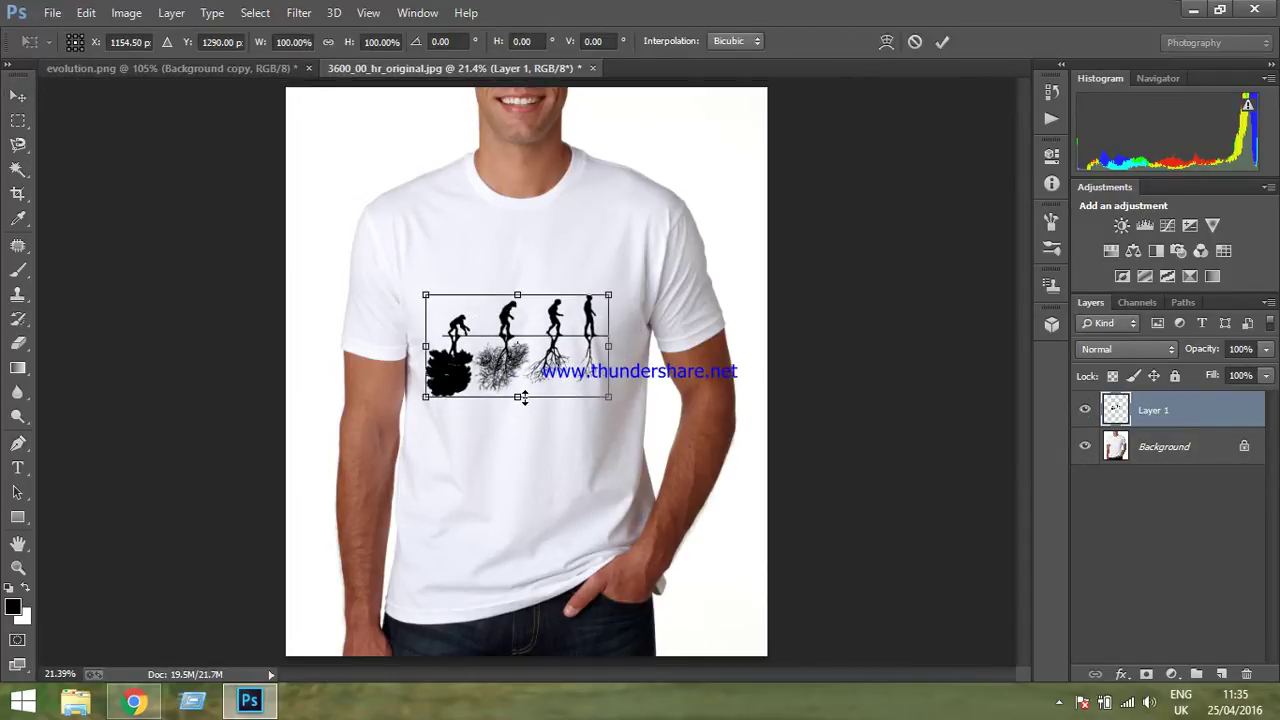
{"action": "mouse_move", "coordinate": [630, 277]}
{"action": "left_mouse_down"}
{"action": "mouse_move", "coordinate": [400, 398]}
{"action": "mouse_move", "coordinate": [413, 411]}
{"action": "left_mouse_up"}
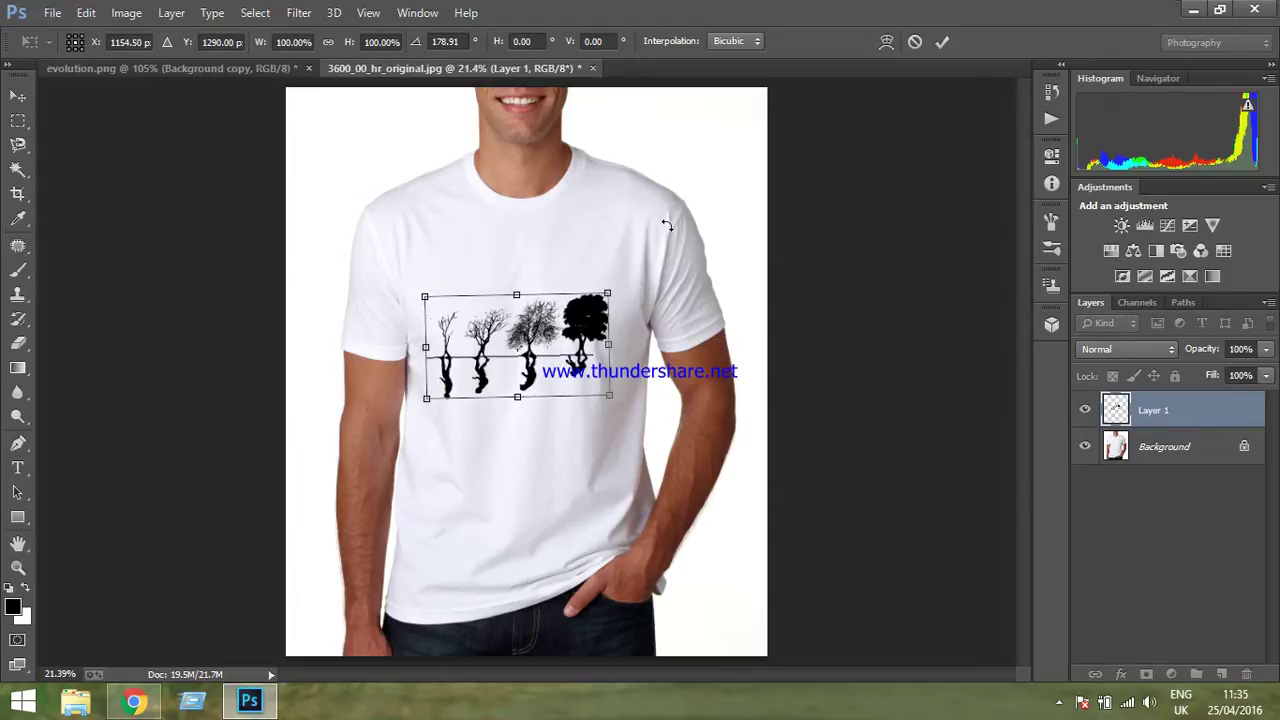
{"action": "left_click", "coordinate": [940, 42]}
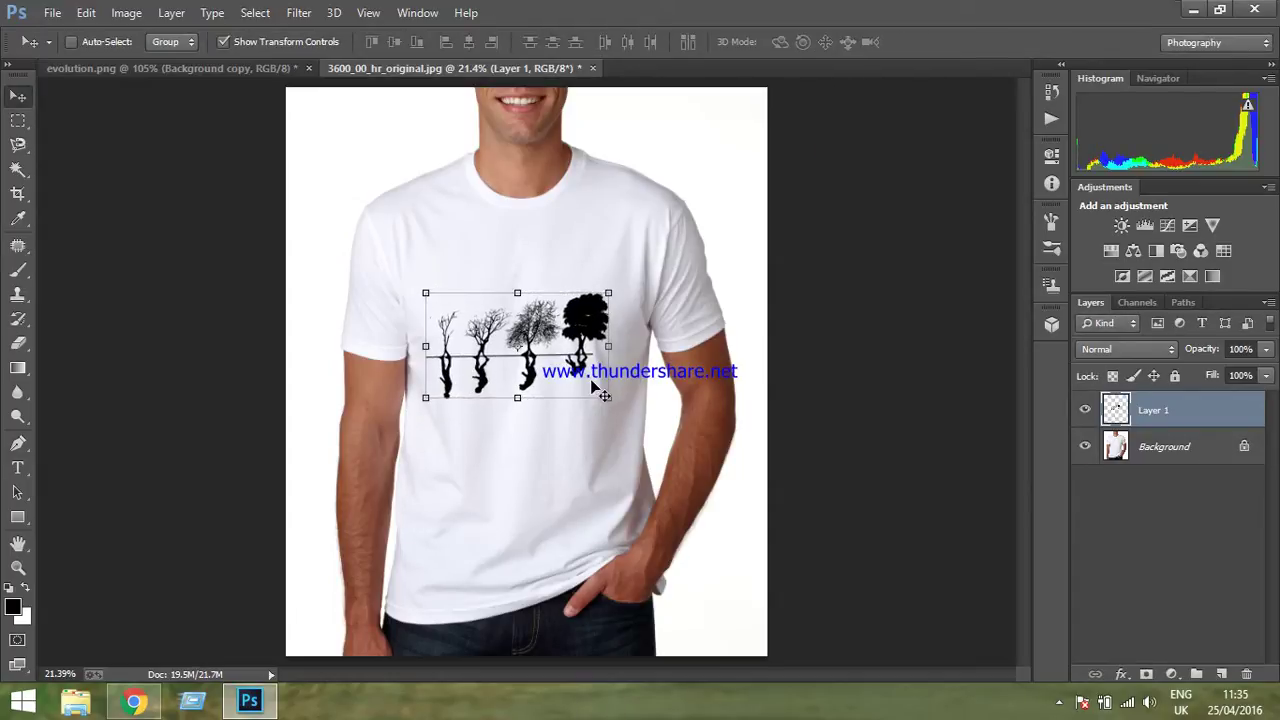
Mirror the trees horizontally, place them on the chest, and enlarge to about 126% width.
{"action": "left_click_drag", "start_coordinate": [426, 347], "coordinate": [778, 347]}
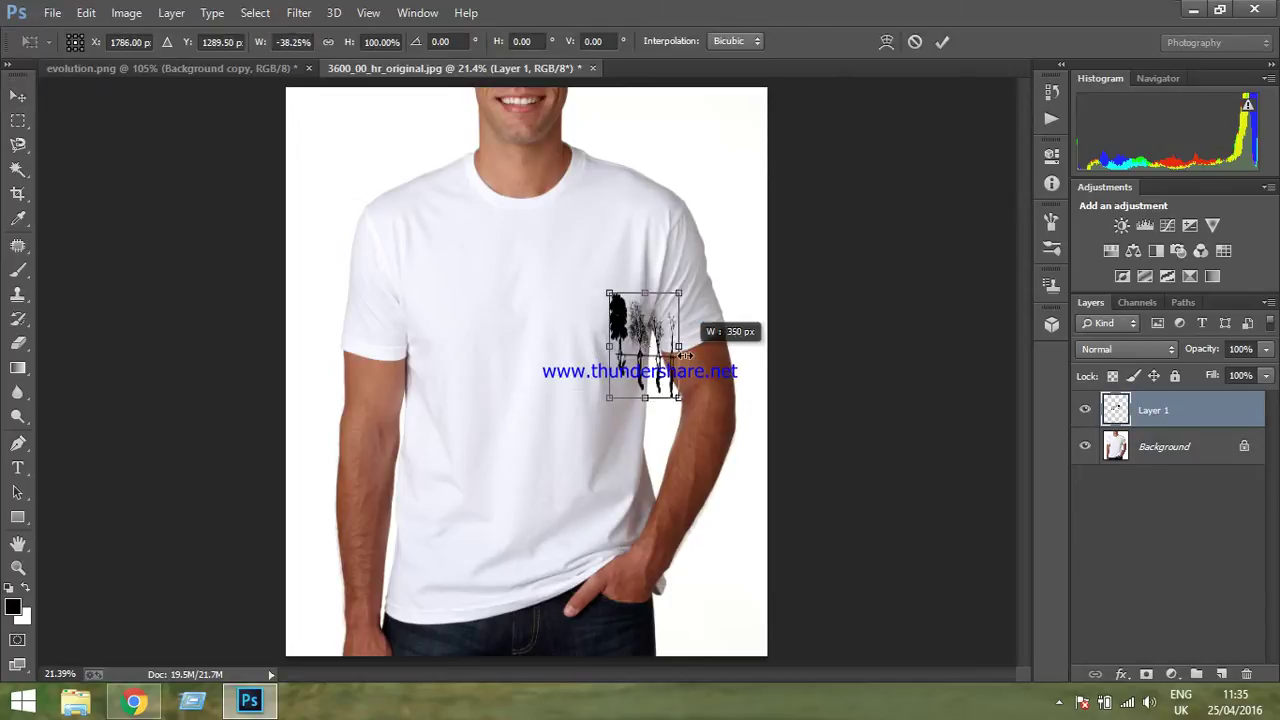
{"action": "mouse_move", "coordinate": [703, 334]}
{"action": "left_mouse_down"}
{"action": "mouse_move", "coordinate": [519, 330]}
{"action": "mouse_move", "coordinate": [624, 320]}
{"action": "mouse_move", "coordinate": [651, 298]}
{"action": "left_mouse_up"}
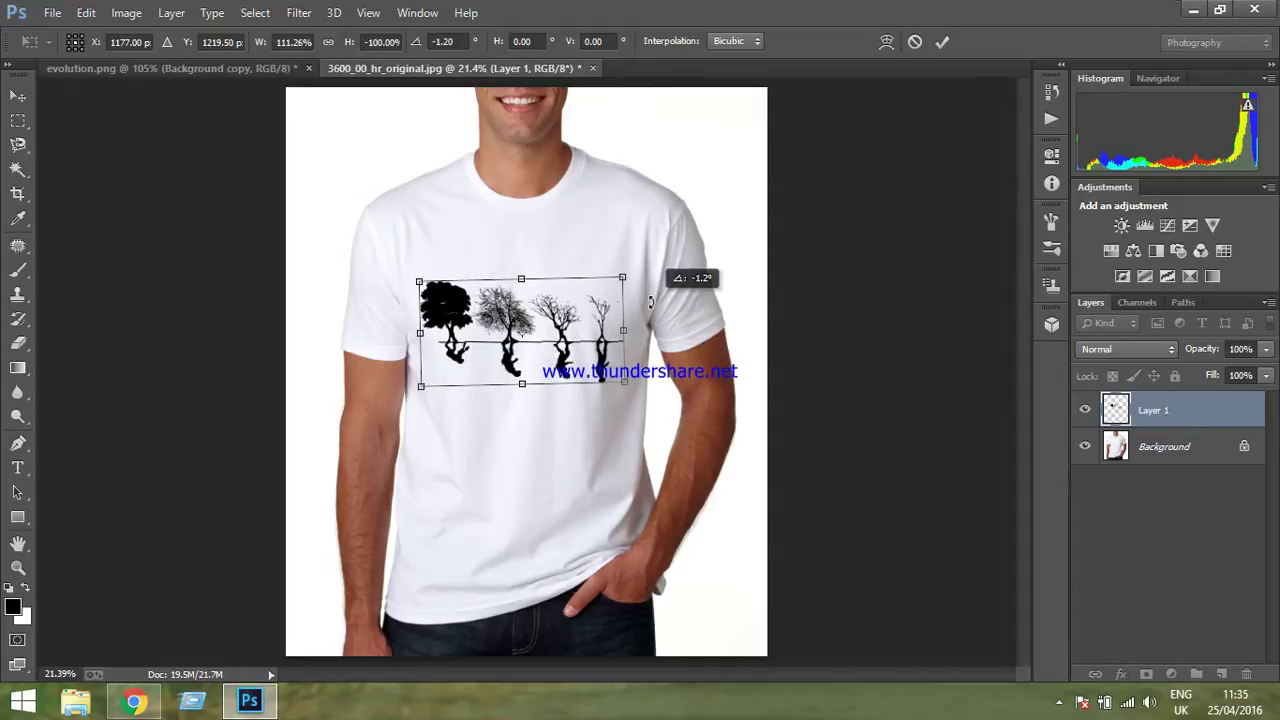
{"action": "left_click_drag", "start_coordinate": [521, 383], "coordinate": [522, 413]}
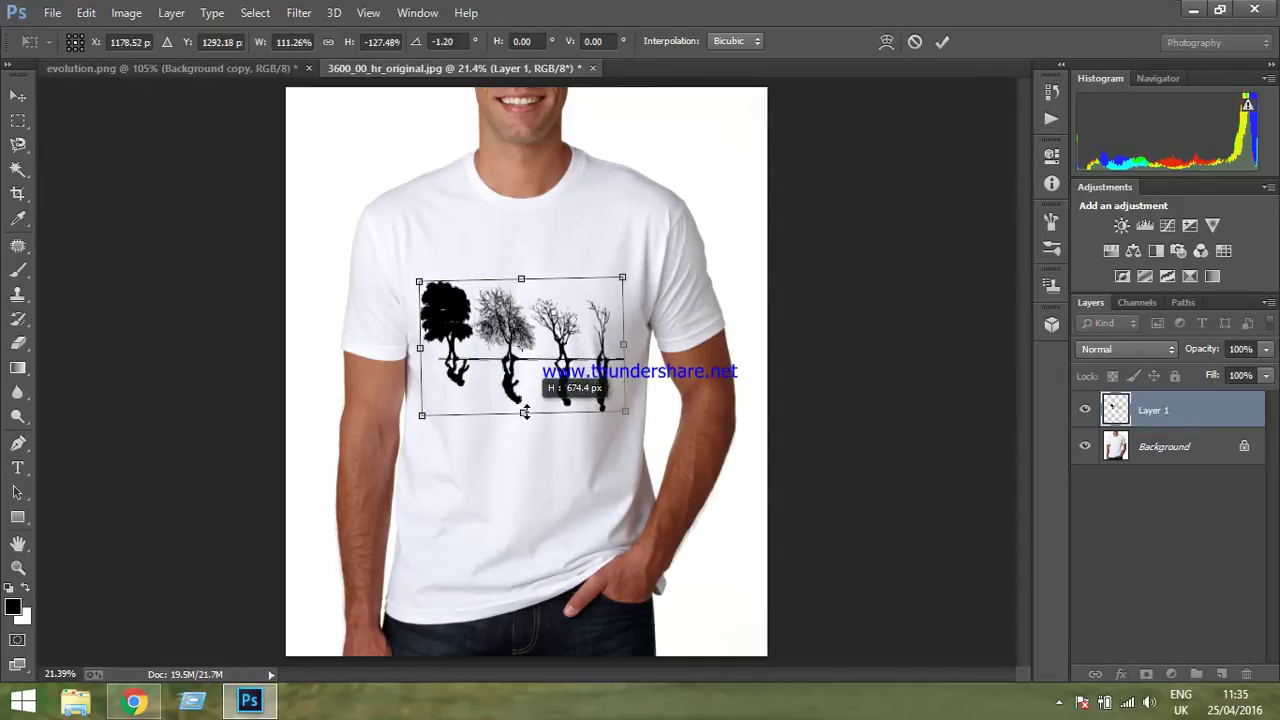
{"action": "left_click_drag", "start_coordinate": [521, 279], "coordinate": [520, 241]}
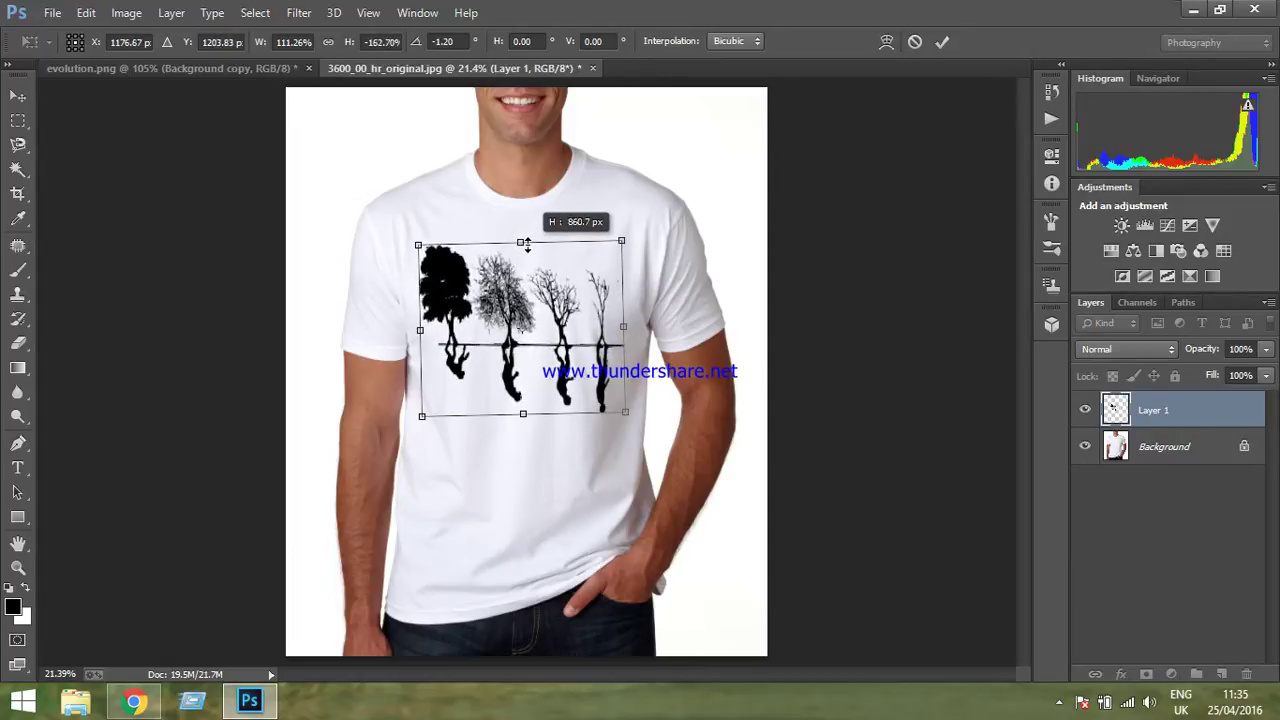
{"action": "left_click_drag", "start_coordinate": [415, 329], "coordinate": [409, 329]}
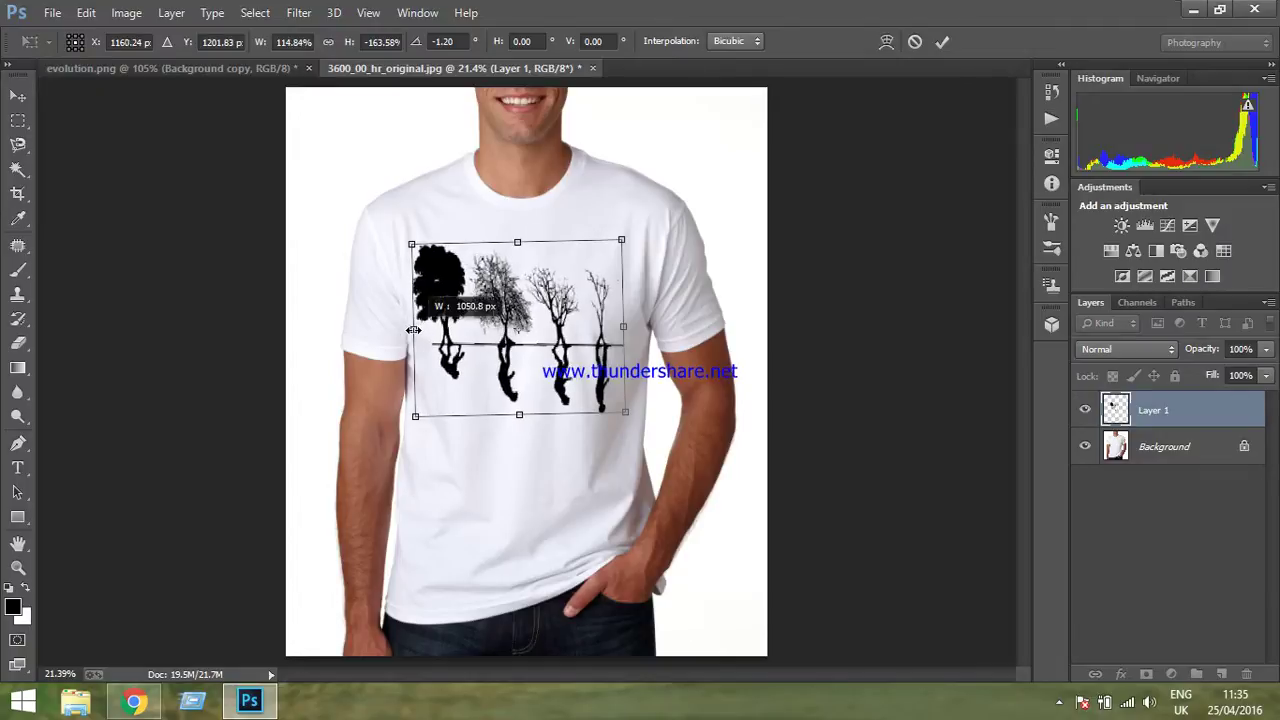
{"action": "left_click_drag", "start_coordinate": [626, 333], "coordinate": [634, 333]}
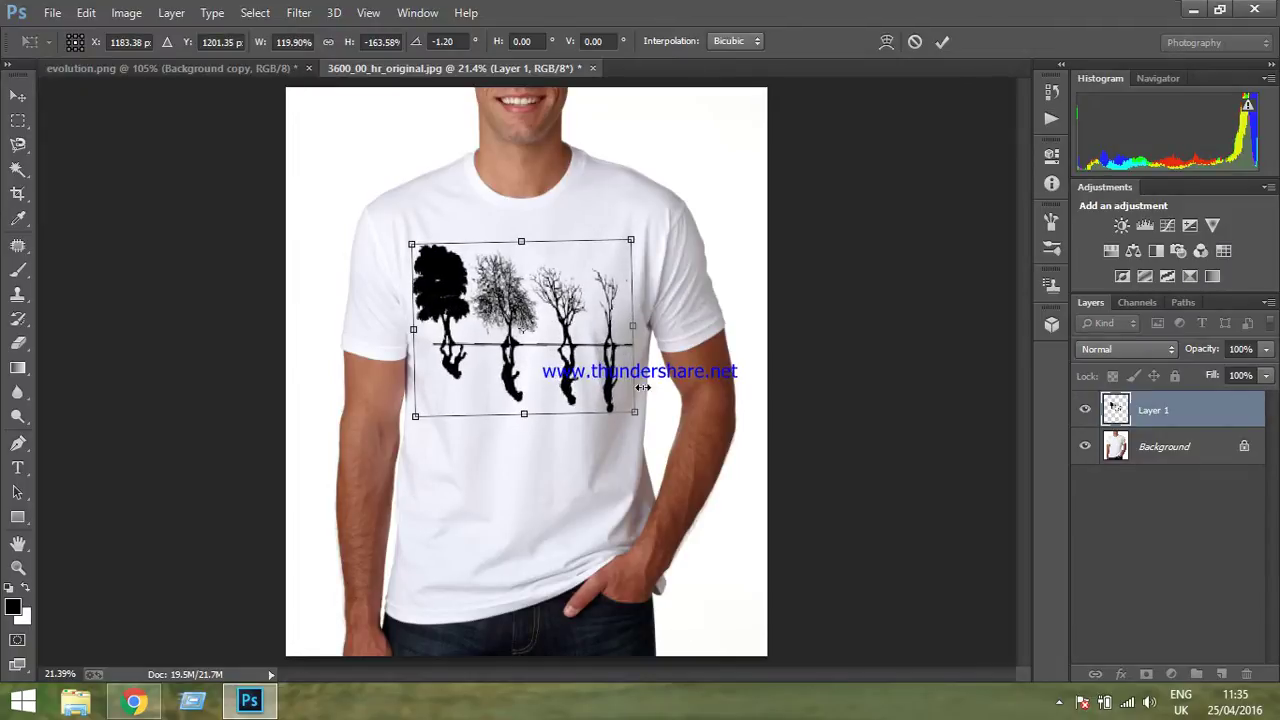
{"action": "left_click_drag", "start_coordinate": [654, 406], "coordinate": [652, 399]}
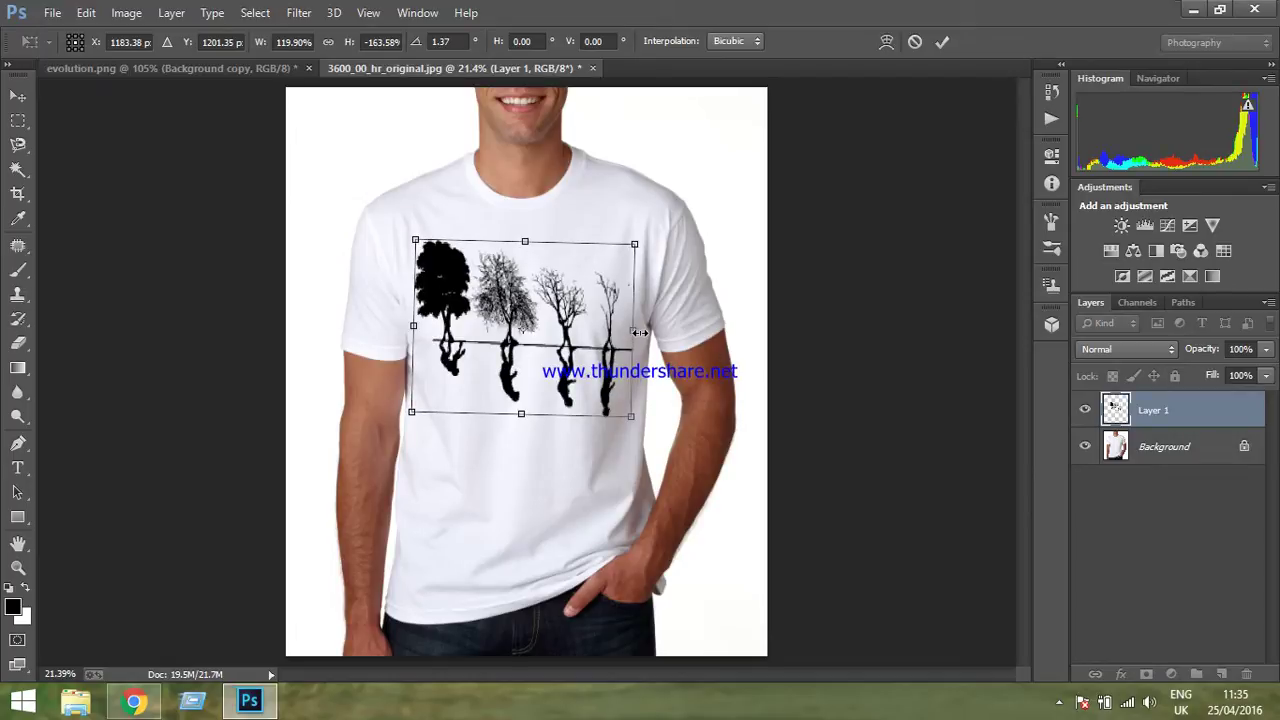
{"action": "left_click_drag", "start_coordinate": [638, 332], "coordinate": [645, 330]}
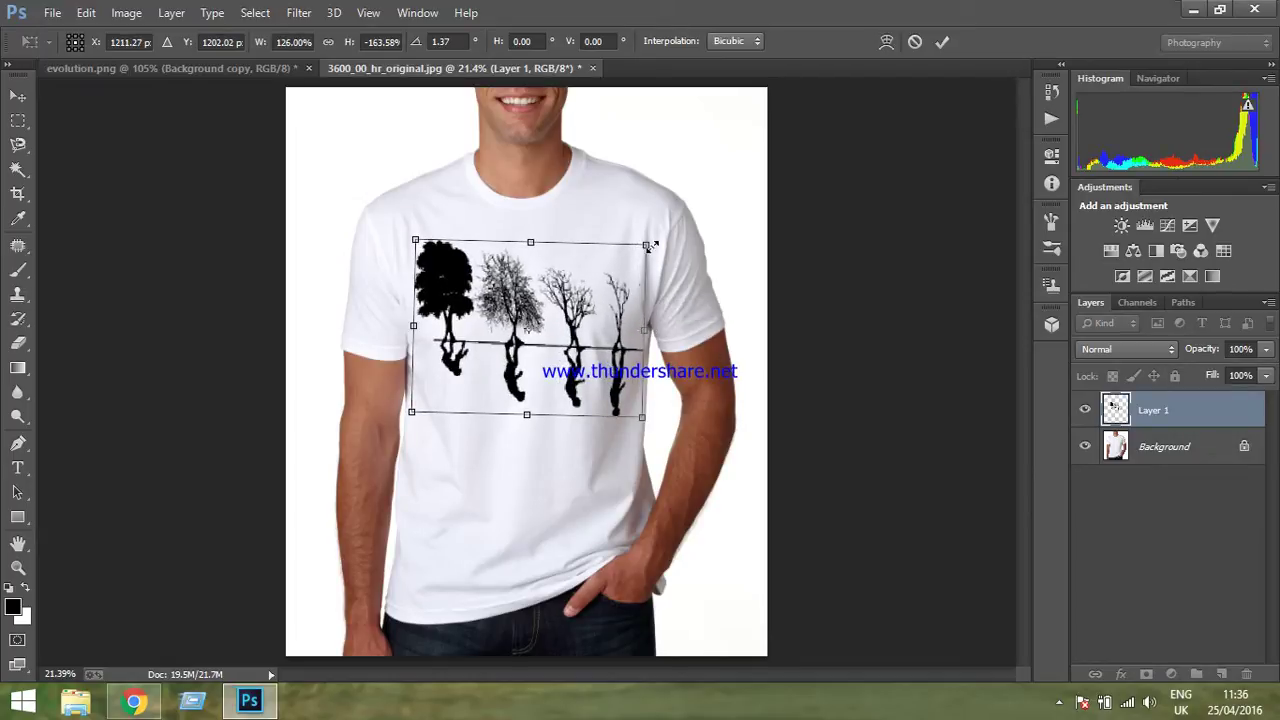
{"action": "left_click_drag", "start_coordinate": [662, 241], "coordinate": [661, 239]}
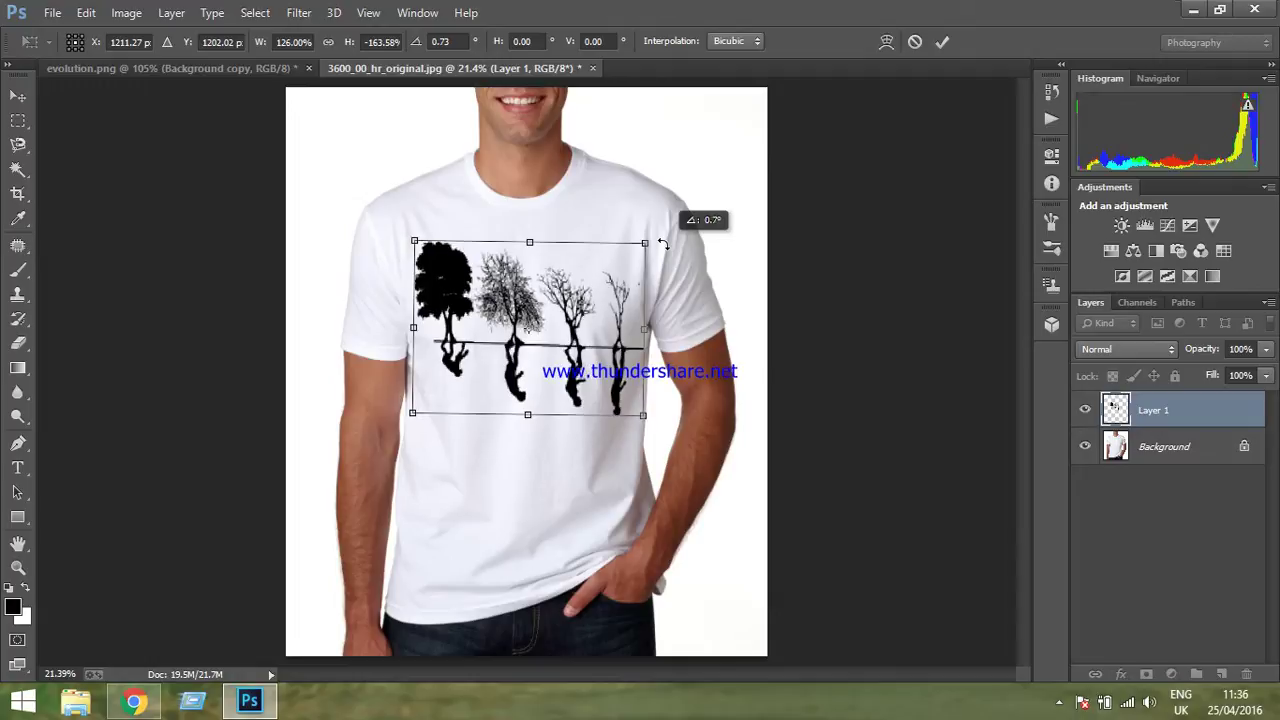
{"action": "left_click", "coordinate": [942, 42]}
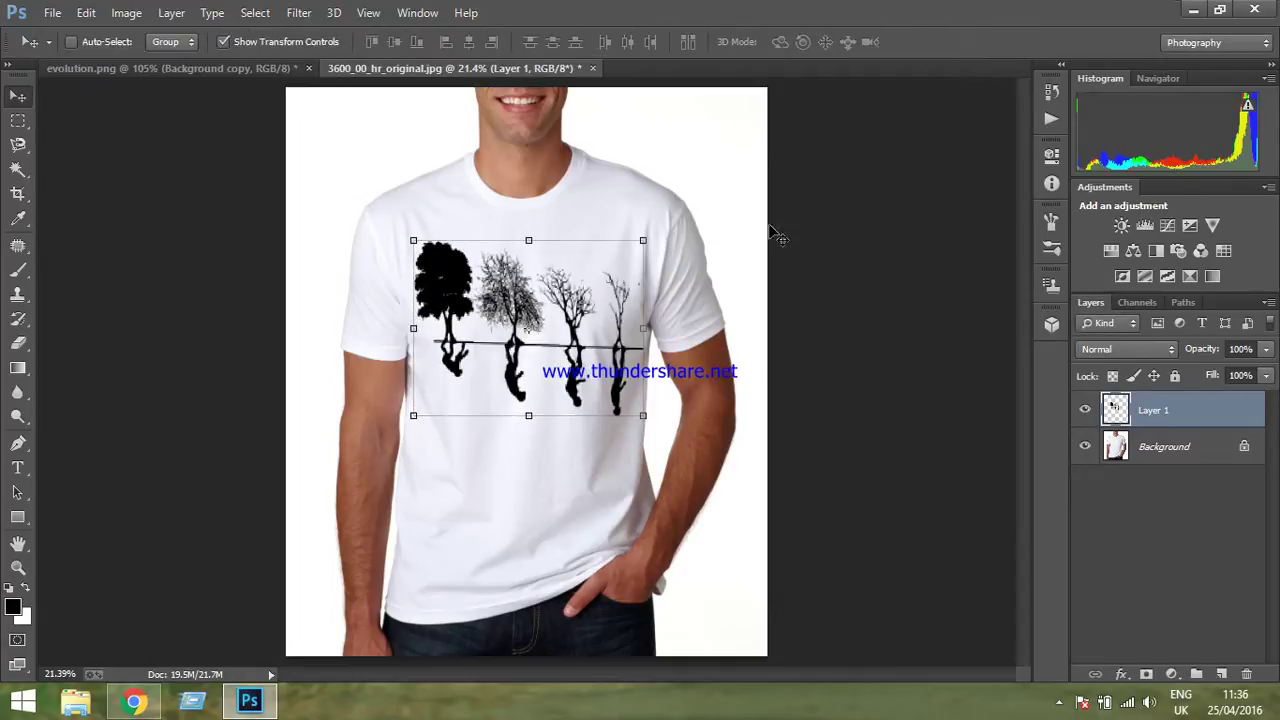
Nudge the tree graphic slightly up-left on the chest and commit its placement.
{"action": "left_click_drag", "start_coordinate": [511, 308], "coordinate": [507, 306]}
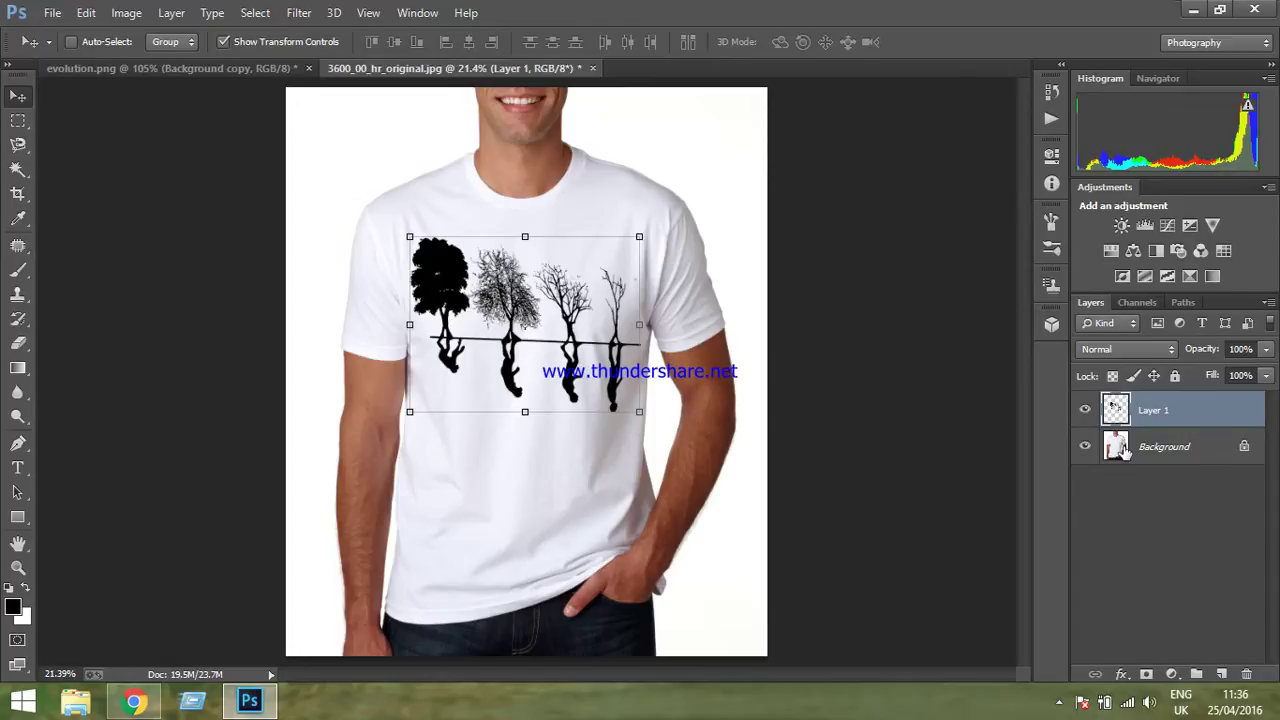
{"action": "left_click", "coordinate": [17, 144]}
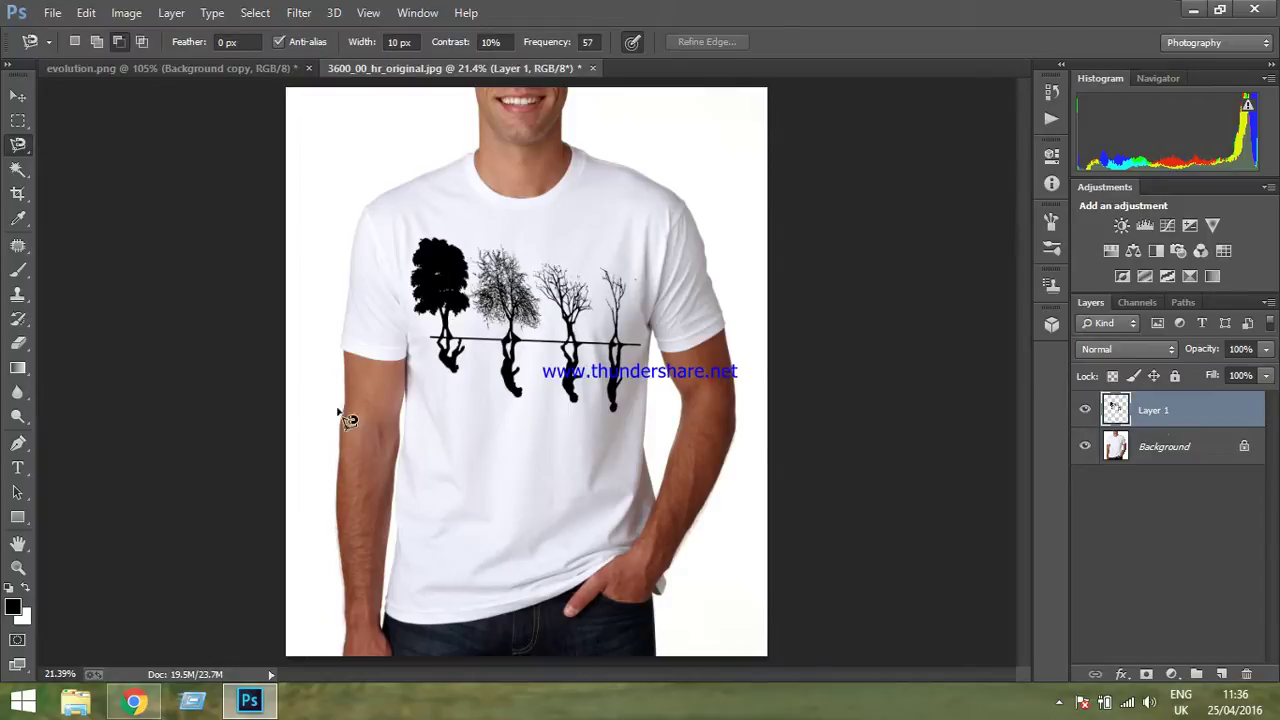
{"action": "double_click", "coordinate": [1211, 417]}
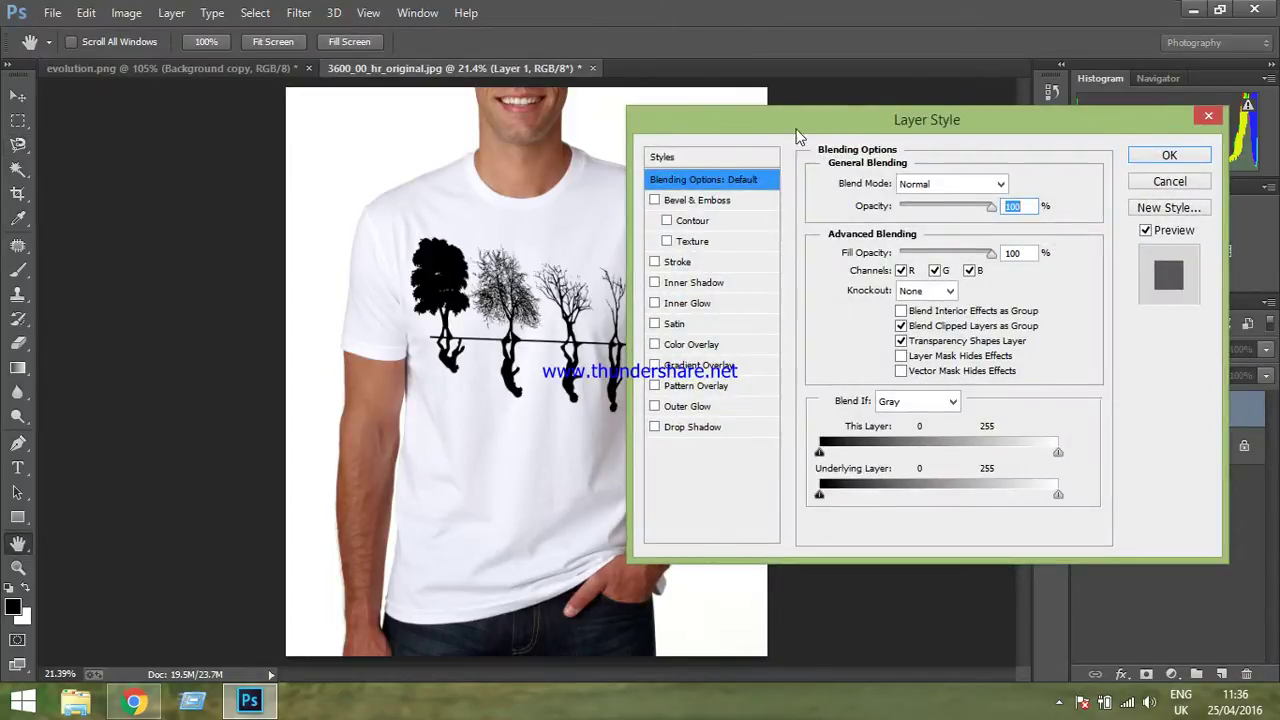
Give Layer 1 a Drop Shadow at 45% opacity with a small distance.
{"action": "left_click_drag", "start_coordinate": [798, 137], "coordinate": [871, 130]}
{"action": "left_click", "coordinate": [757, 421]}
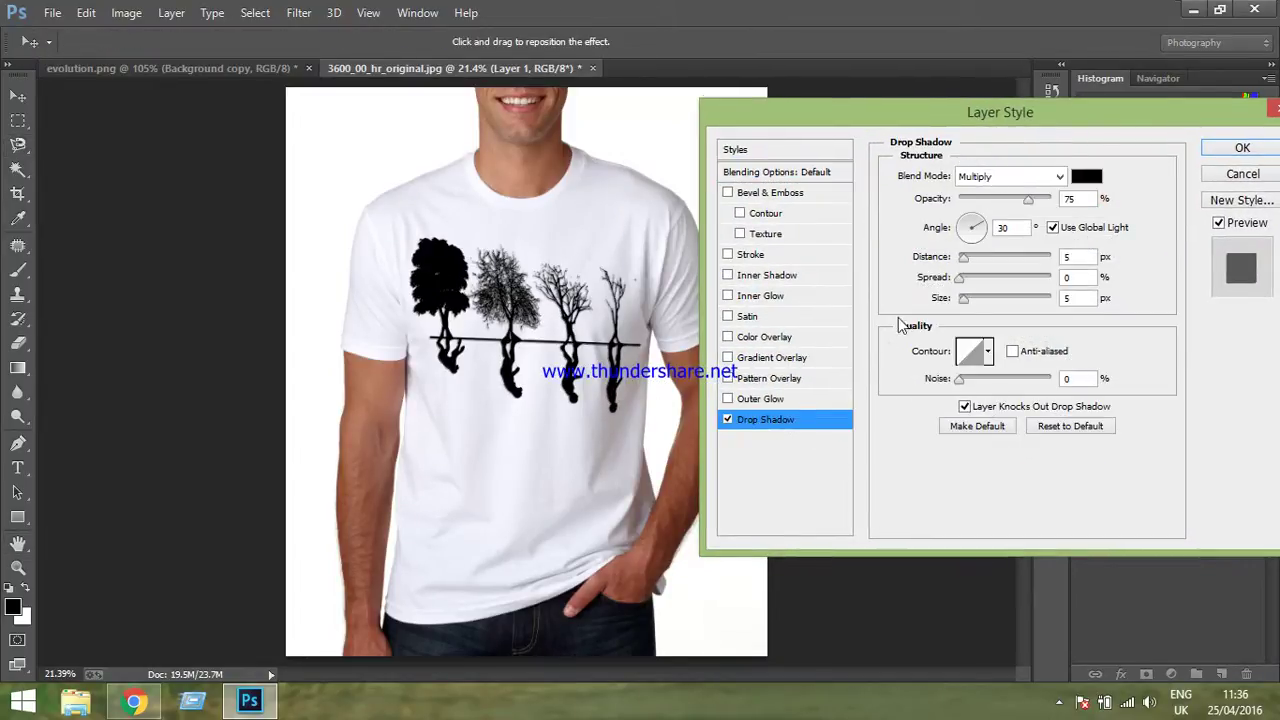
{"action": "left_click_drag", "start_coordinate": [1028, 198], "coordinate": [1000, 199]}
{"action": "mouse_move", "coordinate": [963, 257]}
{"action": "left_mouse_down"}
{"action": "mouse_move", "coordinate": [1002, 258]}
{"action": "mouse_move", "coordinate": [975, 260]}
{"action": "left_mouse_up"}
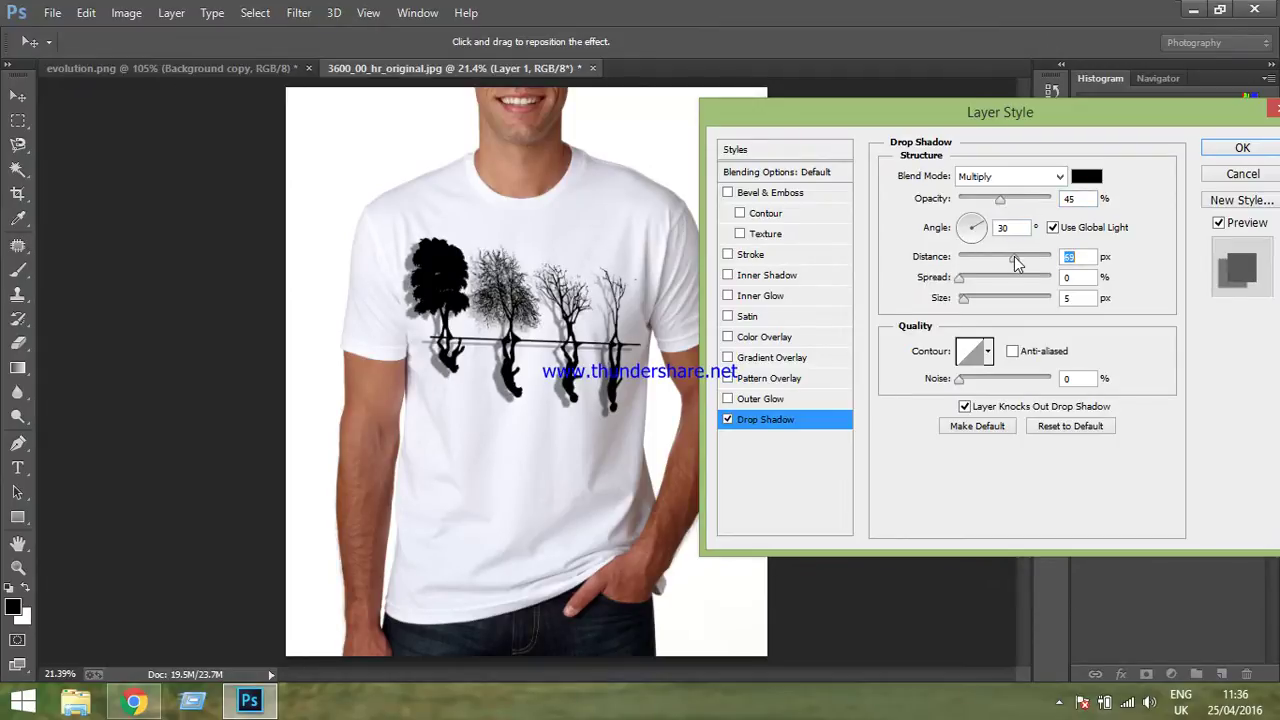
{"action": "left_click_drag", "start_coordinate": [975, 260], "coordinate": [966, 262]}
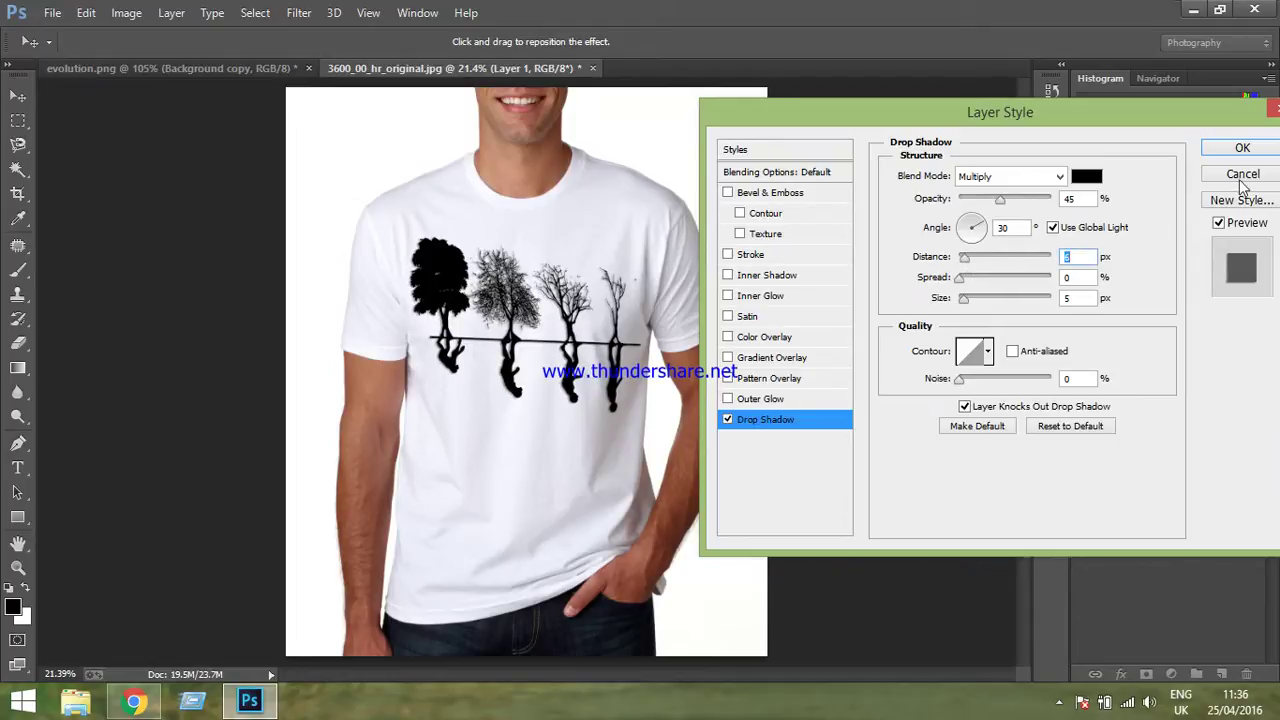
{"action": "left_click", "coordinate": [1242, 150]}
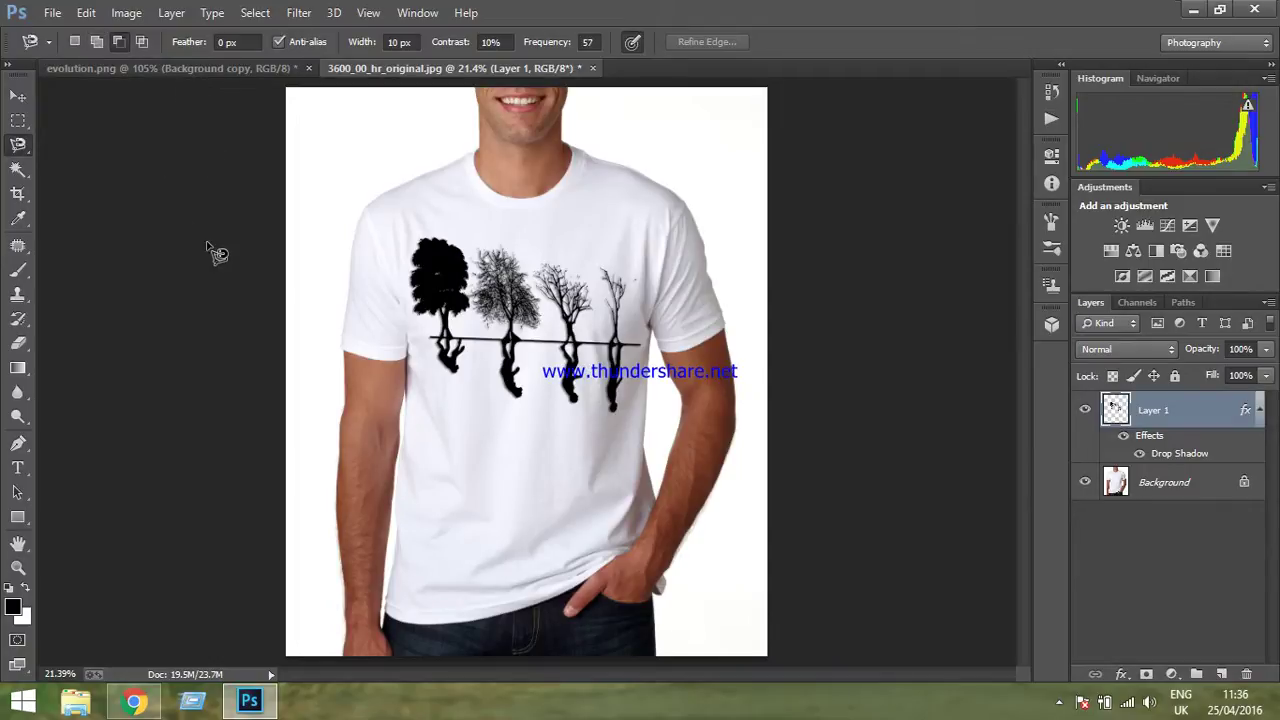
Save the shirt design as JPEG named kaw at quality 12.
{"action": "left_click", "coordinate": [52, 12]}
{"action": "left_click", "coordinate": [100, 168]}
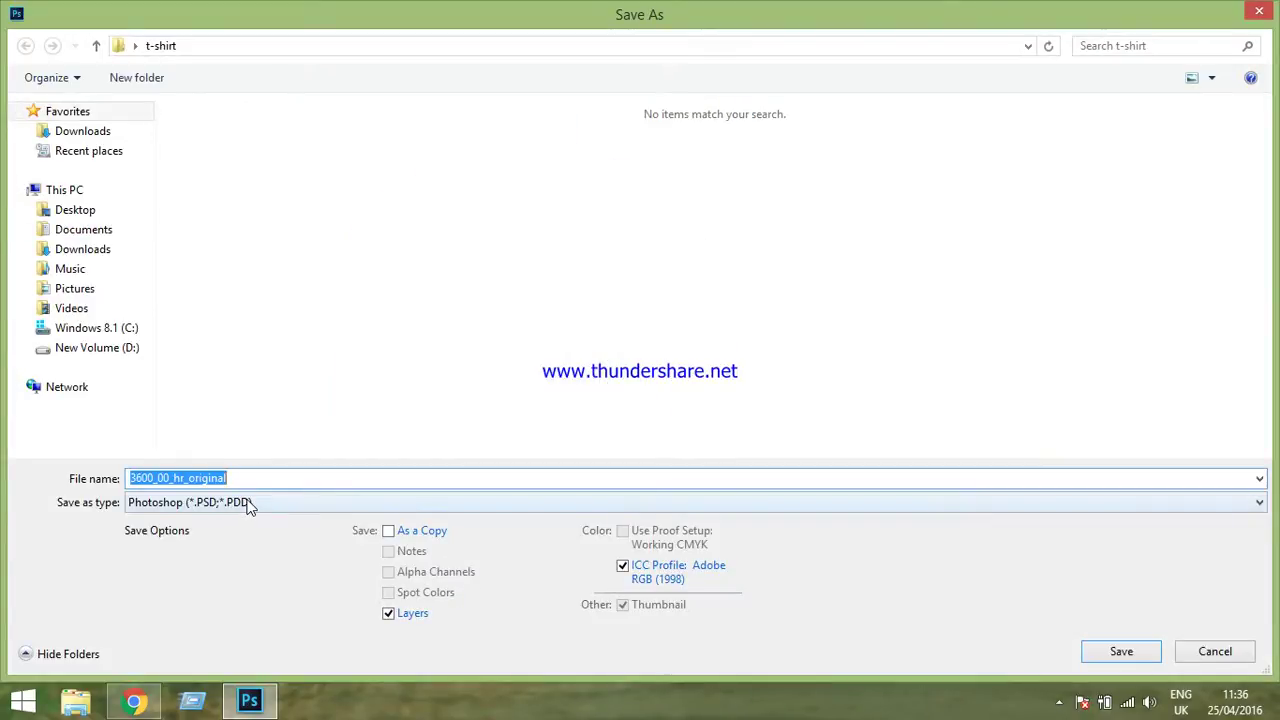
{"action": "left_click", "coordinate": [250, 504]}
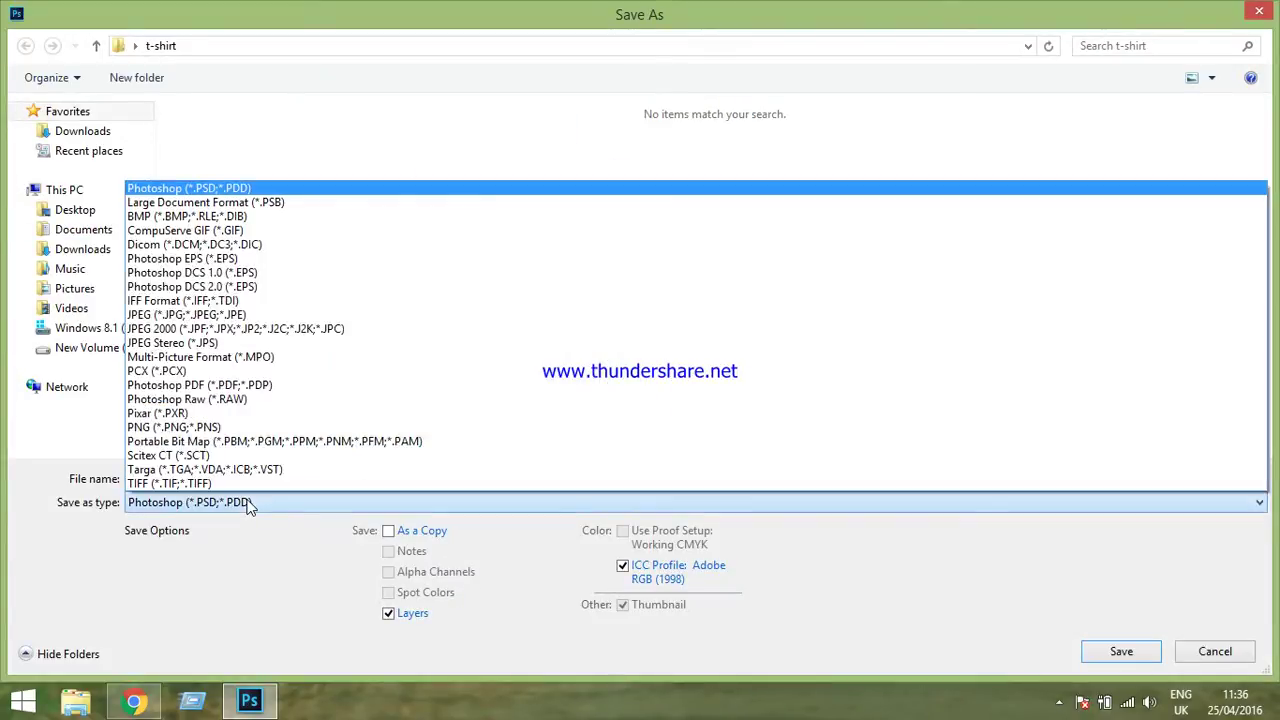
{"action": "left_click", "coordinate": [255, 320]}
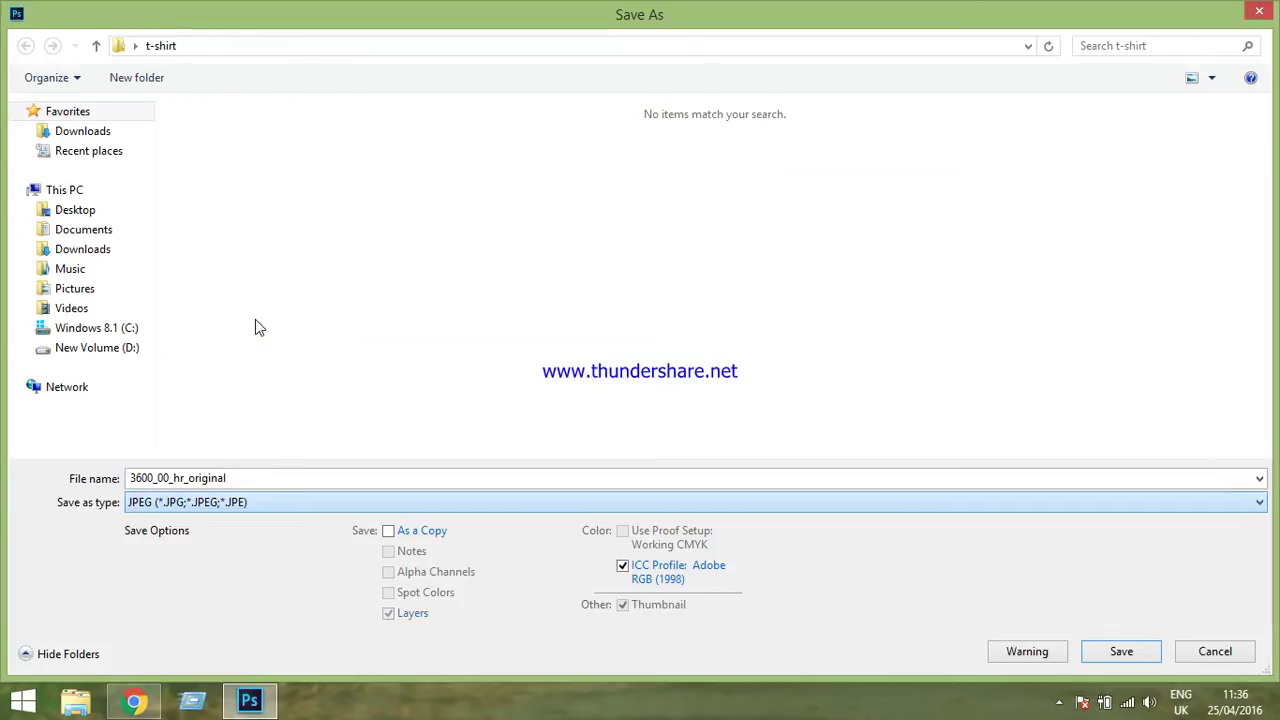
{"action": "double_click", "coordinate": [292, 478]}
{"action": "type", "text": "k"}
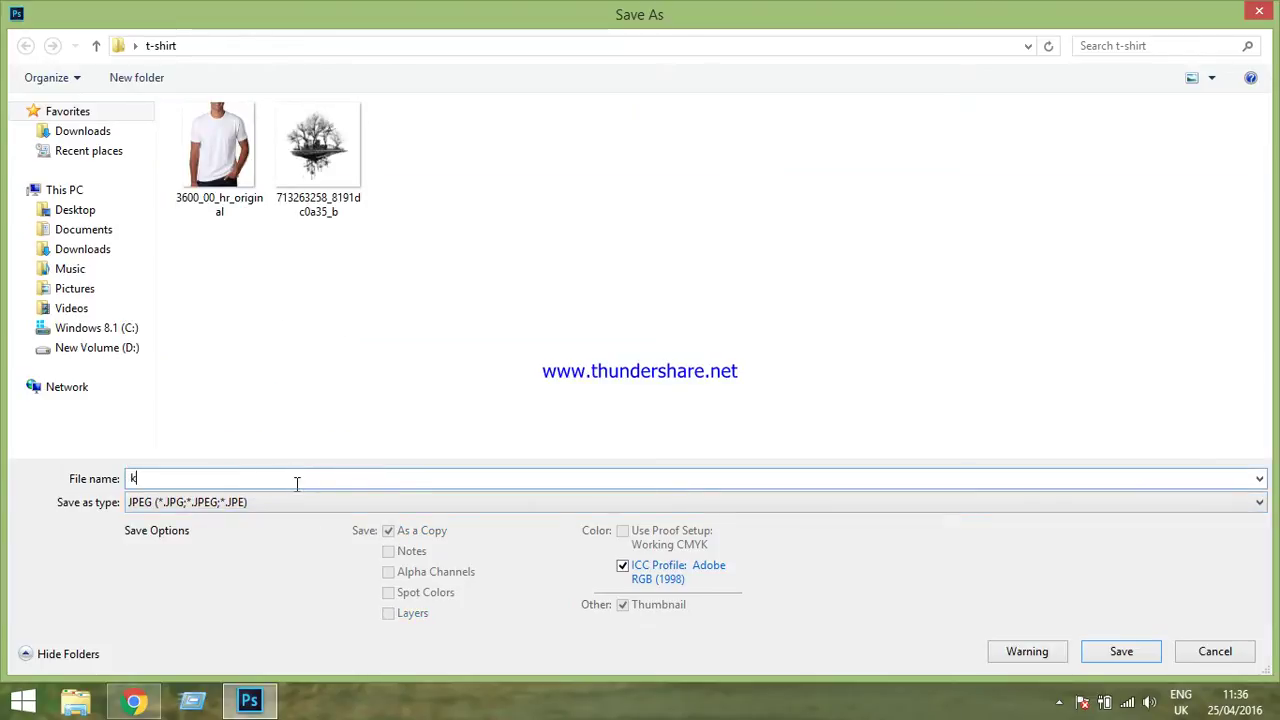
{"action": "key", "text": "Return"}
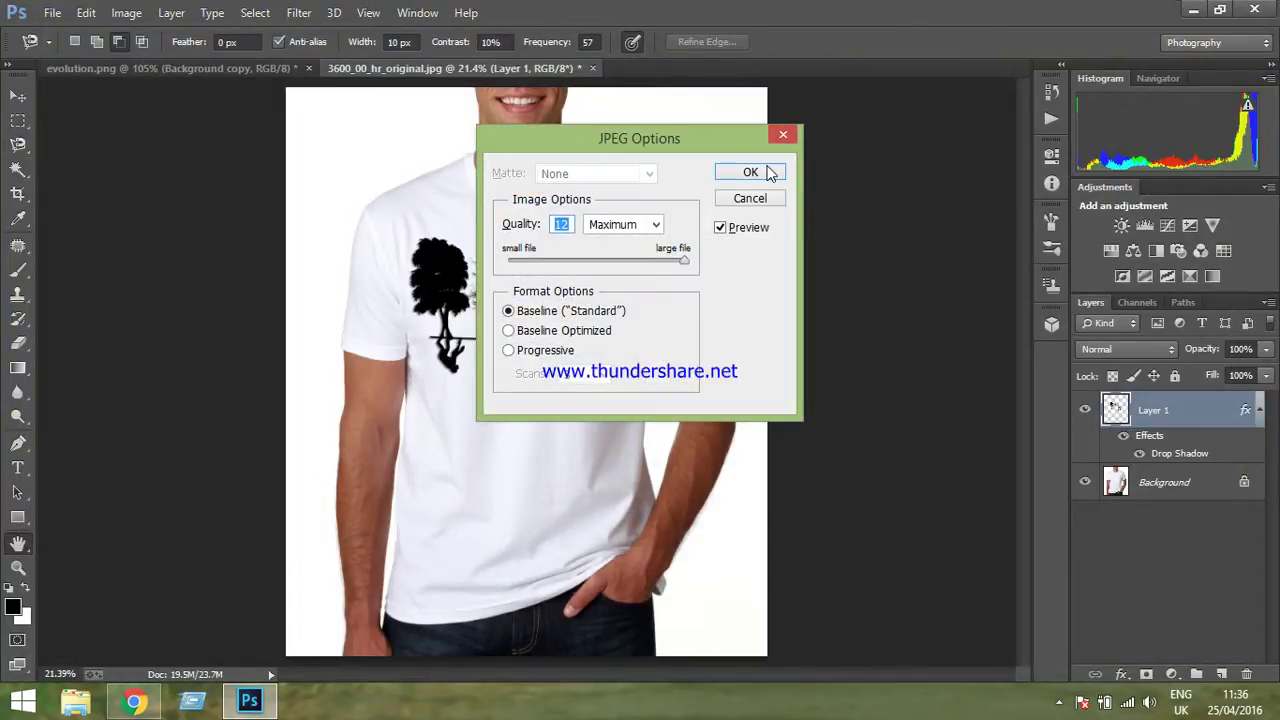
{"action": "left_click", "coordinate": [767, 167]}
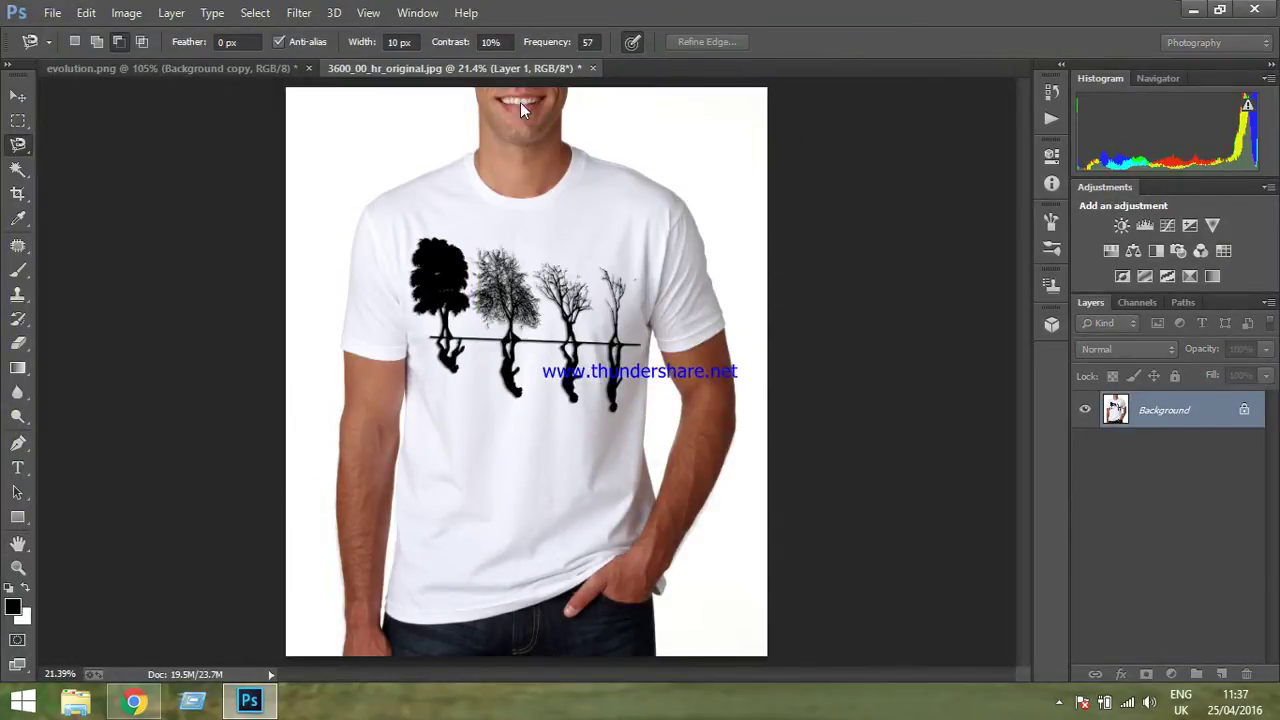
Close both documents and quit Photoshop without saving evolution.png.
{"action": "left_click", "coordinate": [592, 68]}
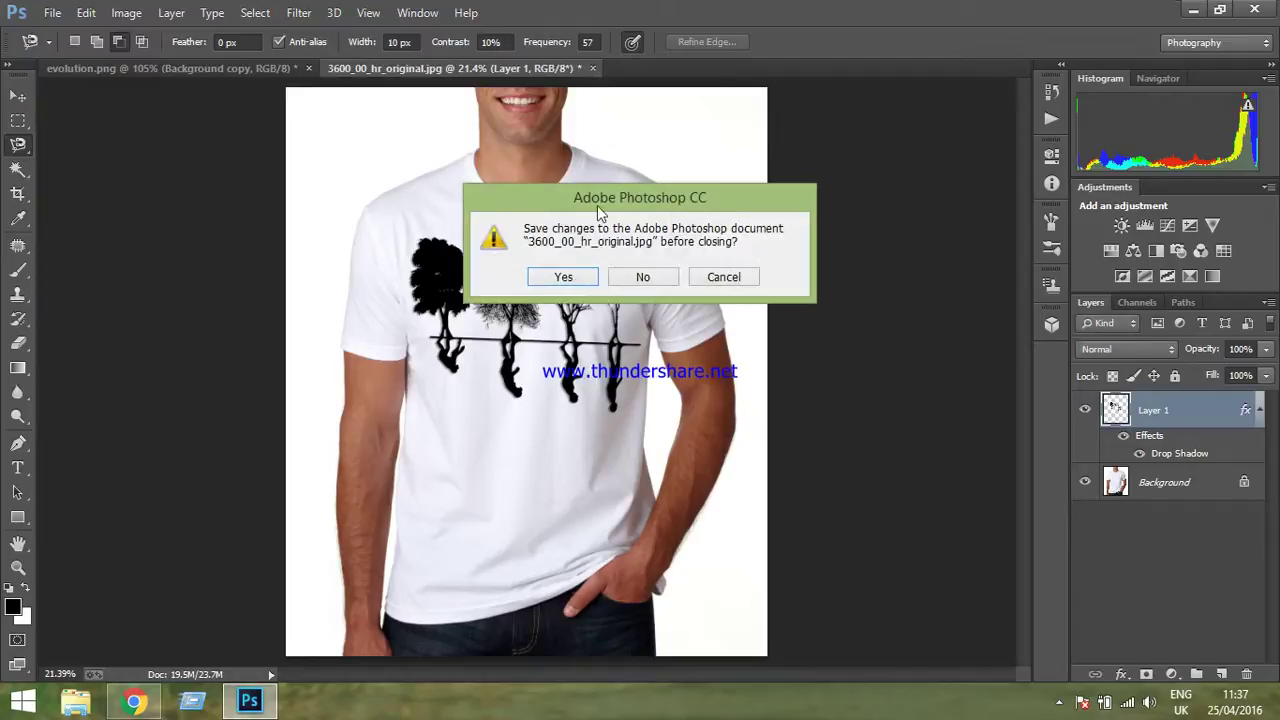
{"action": "left_click", "coordinate": [641, 278]}
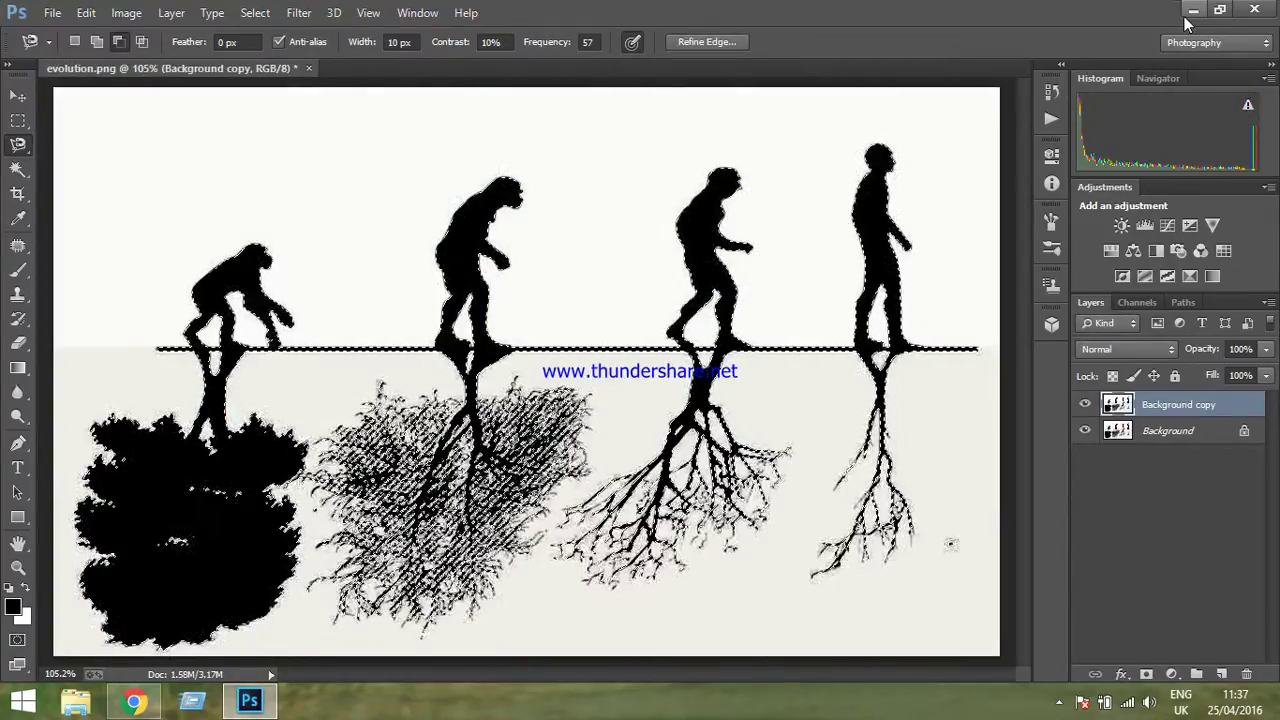
{"action": "left_click", "coordinate": [1257, 9]}
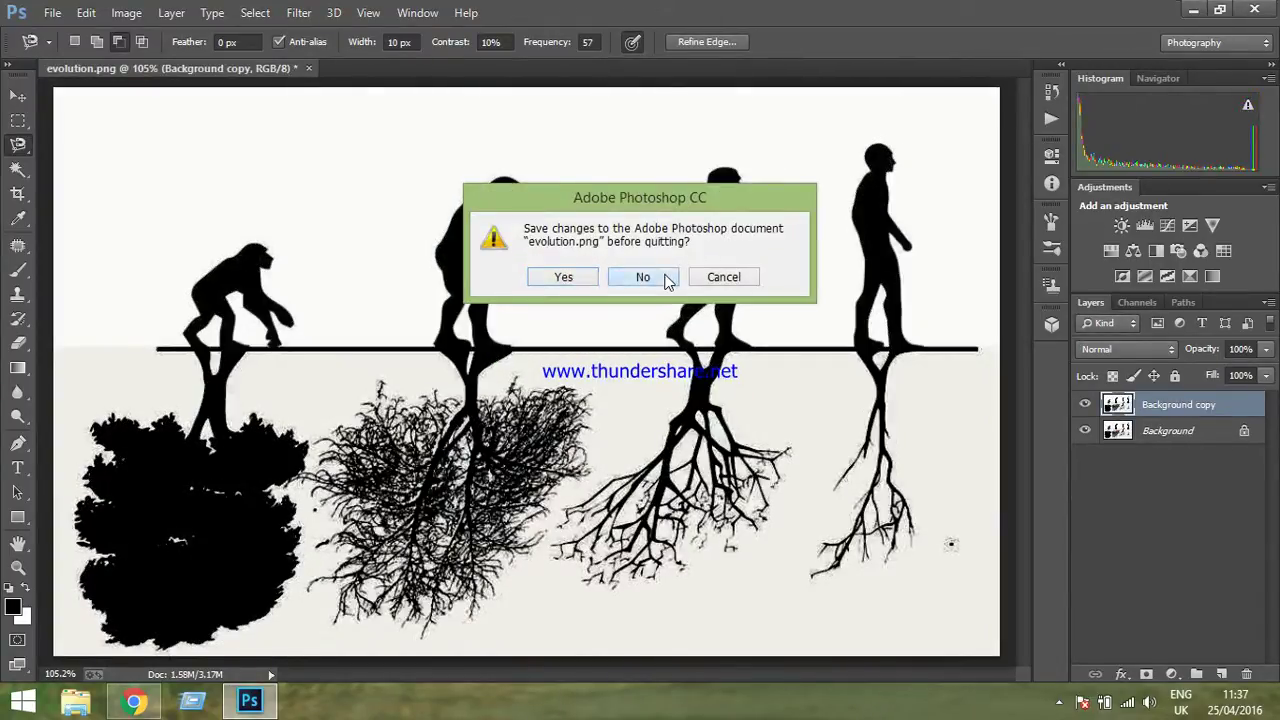
{"action": "left_click", "coordinate": [643, 277]}
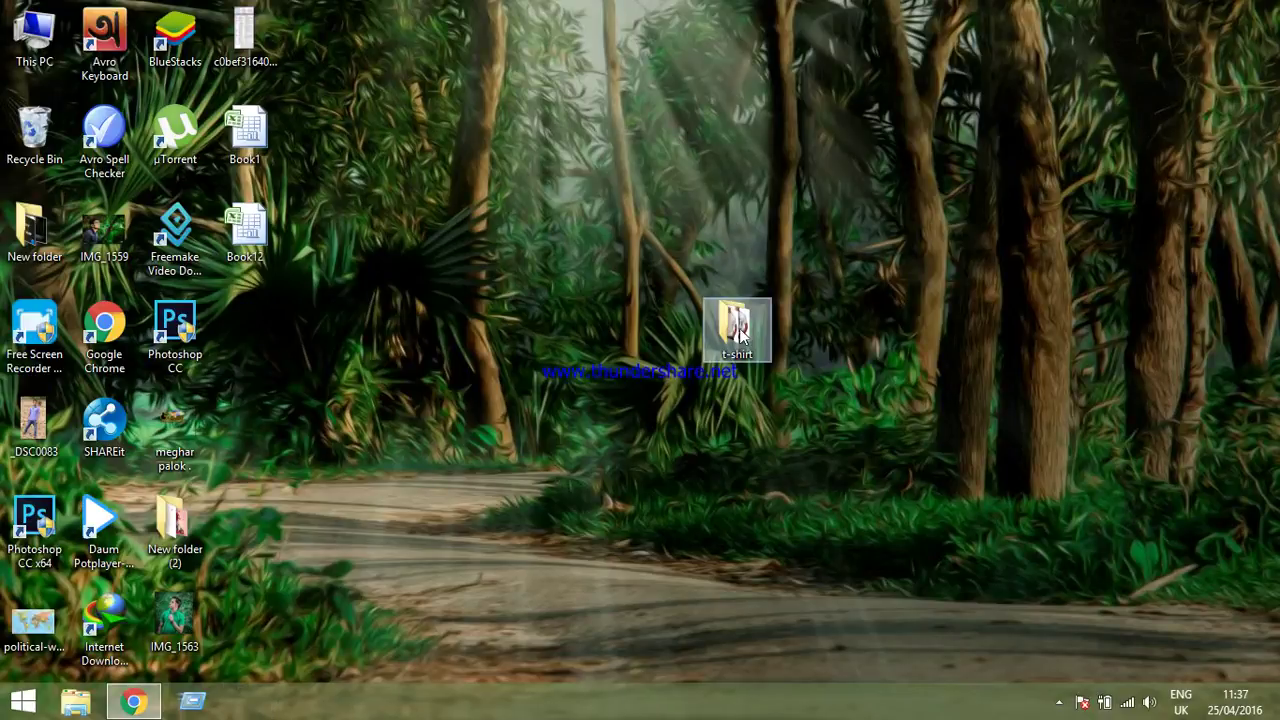
Open the t-shirt folder on the desktop and select the saved kaw image.
{"action": "left_click", "coordinate": [740, 336]}
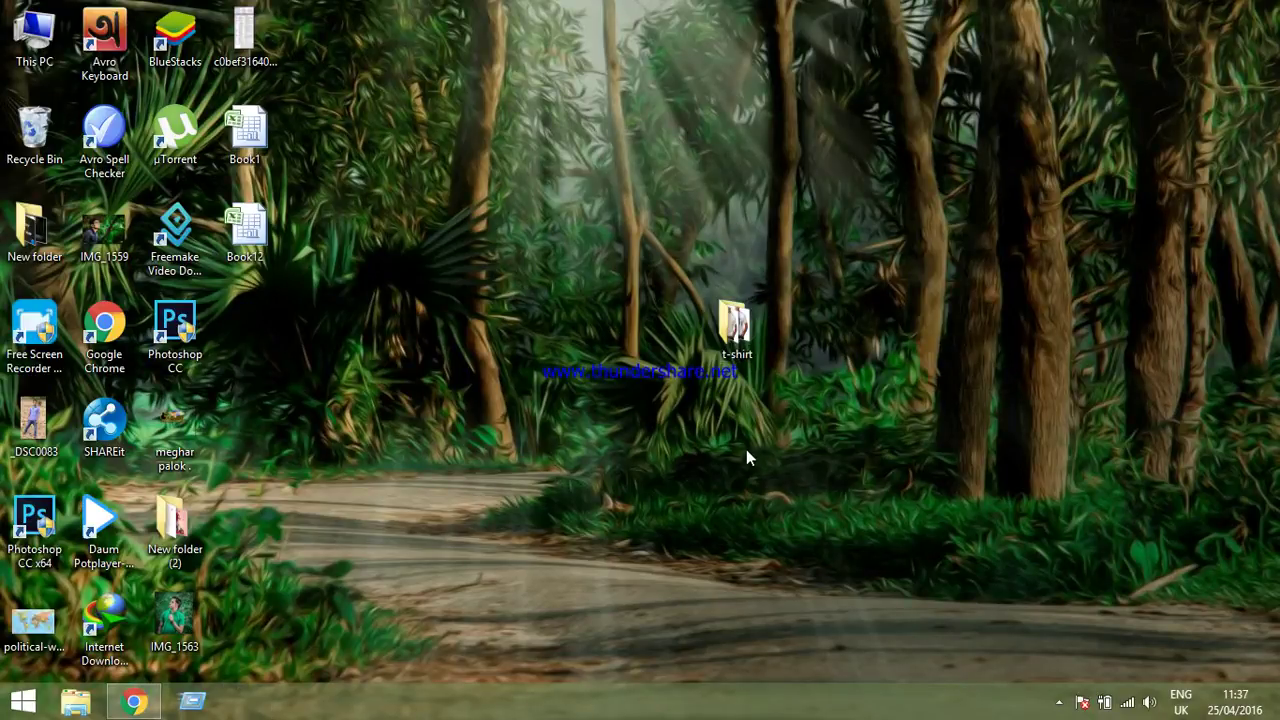
{"action": "double_click", "coordinate": [745, 322]}
{"action": "left_click", "coordinate": [522, 166]}
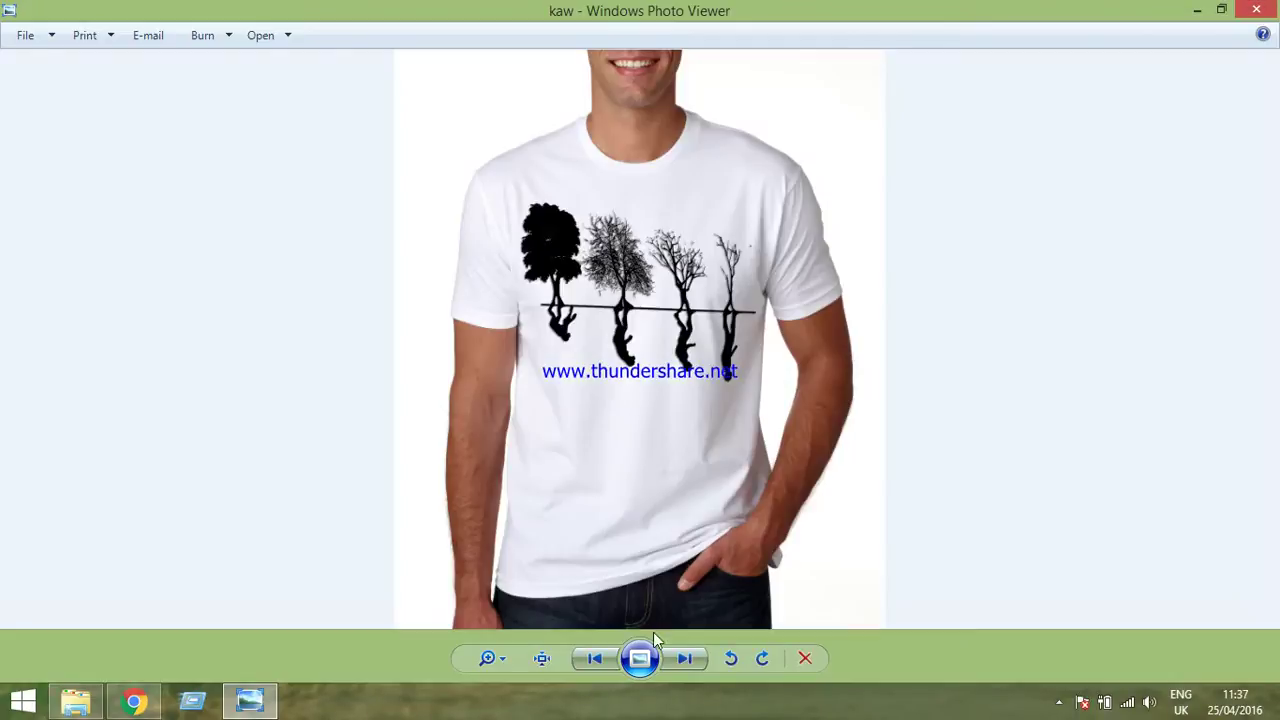
Preview the saved kaw T-shirt image as a fullscreen slideshow, then exit and show hidden tray icons.
{"action": "left_click", "coordinate": [640, 660]}
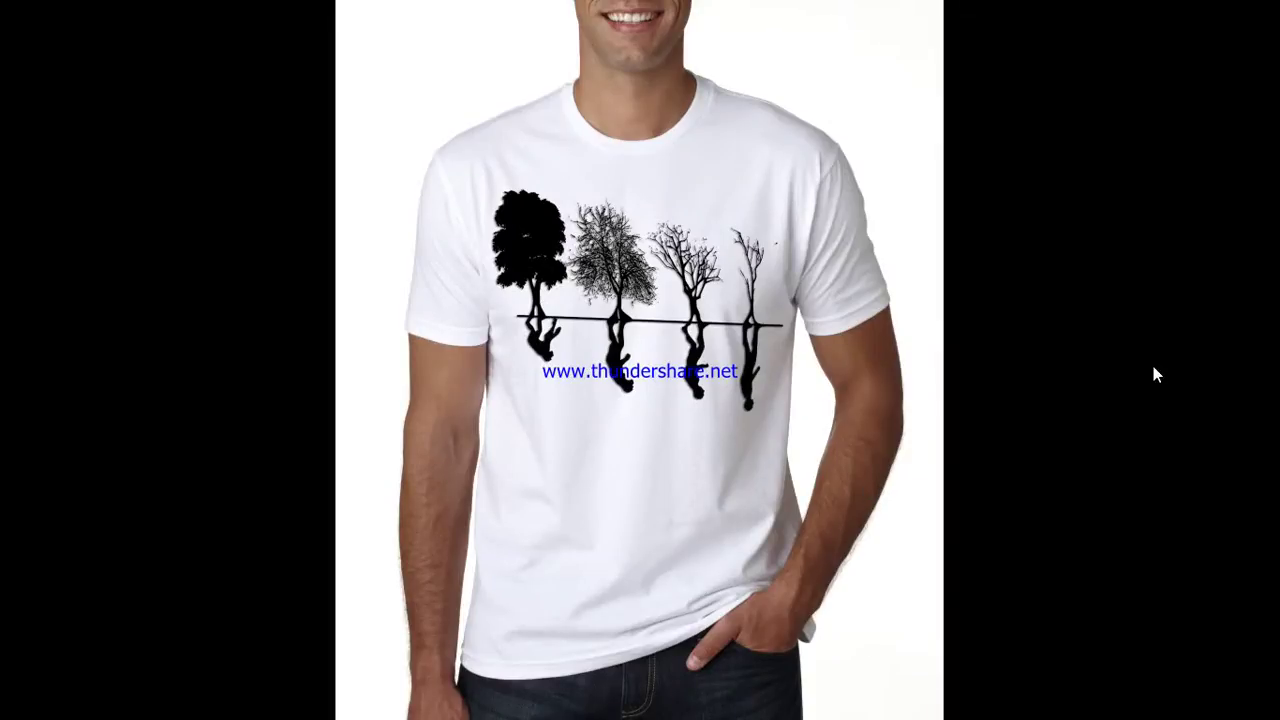
{"action": "key", "text": "Escape"}
{"action": "left_click", "coordinate": [1059, 700]}
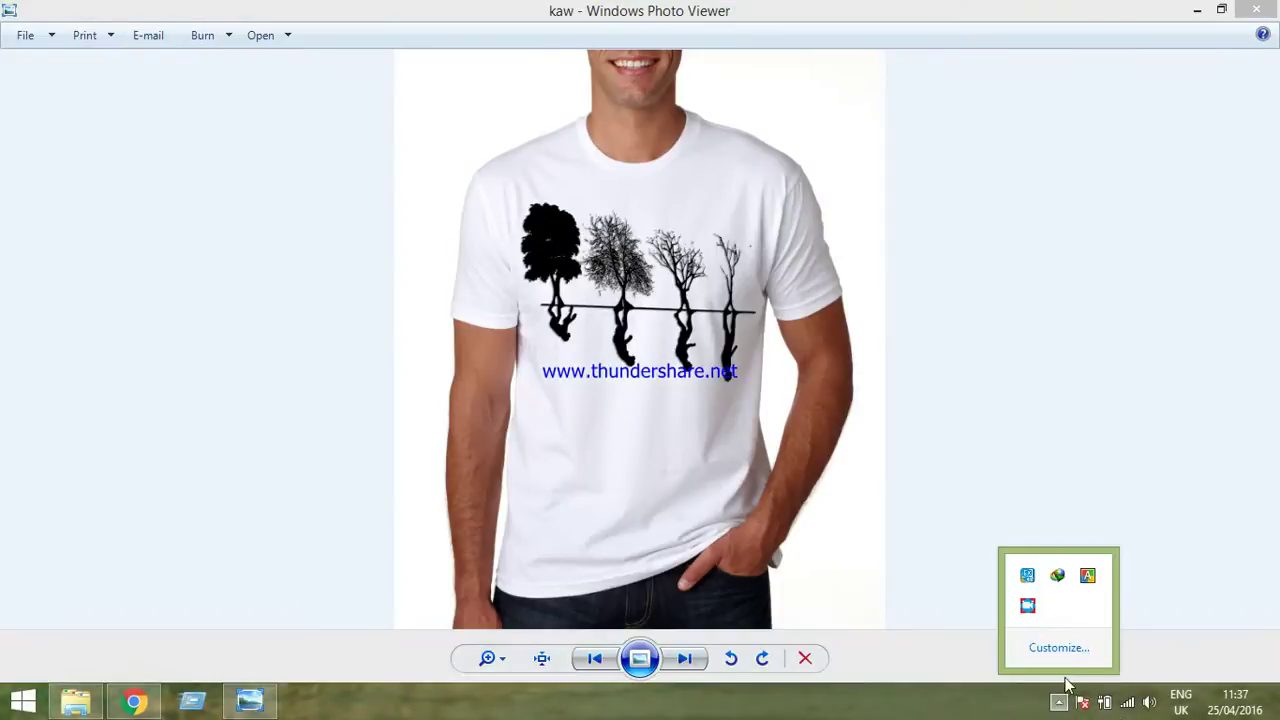